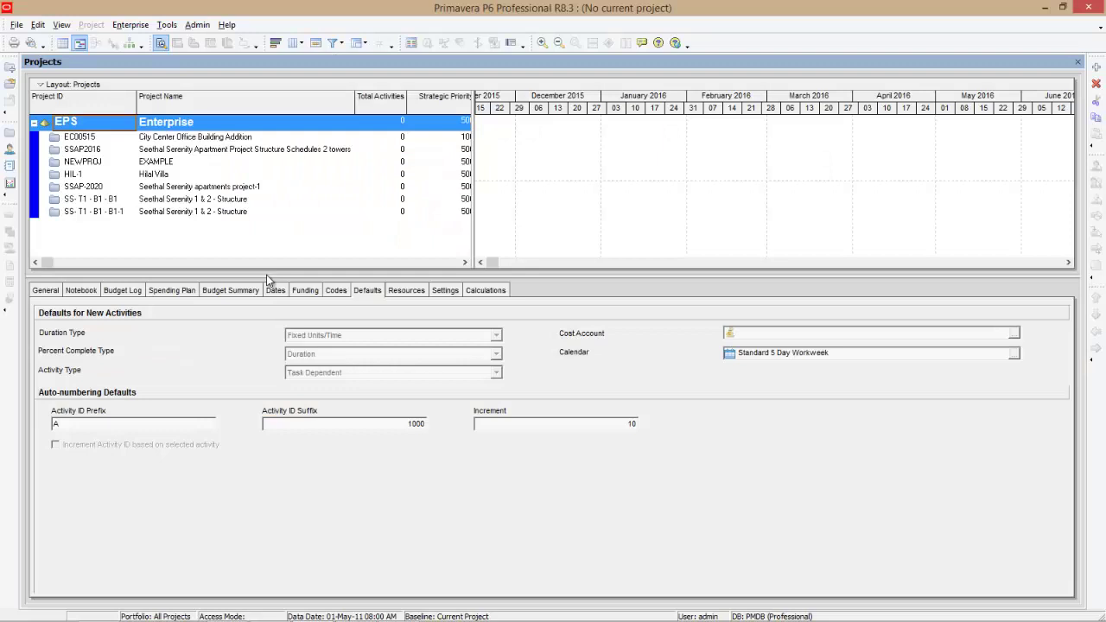
Step: Go through the projects listed under the Enterprise EPS one by one
{"action": "left_click", "coordinate": [73, 137]}
{"action": "left_click", "coordinate": [79, 149]}
{"action": "left_click", "coordinate": [82, 162]}
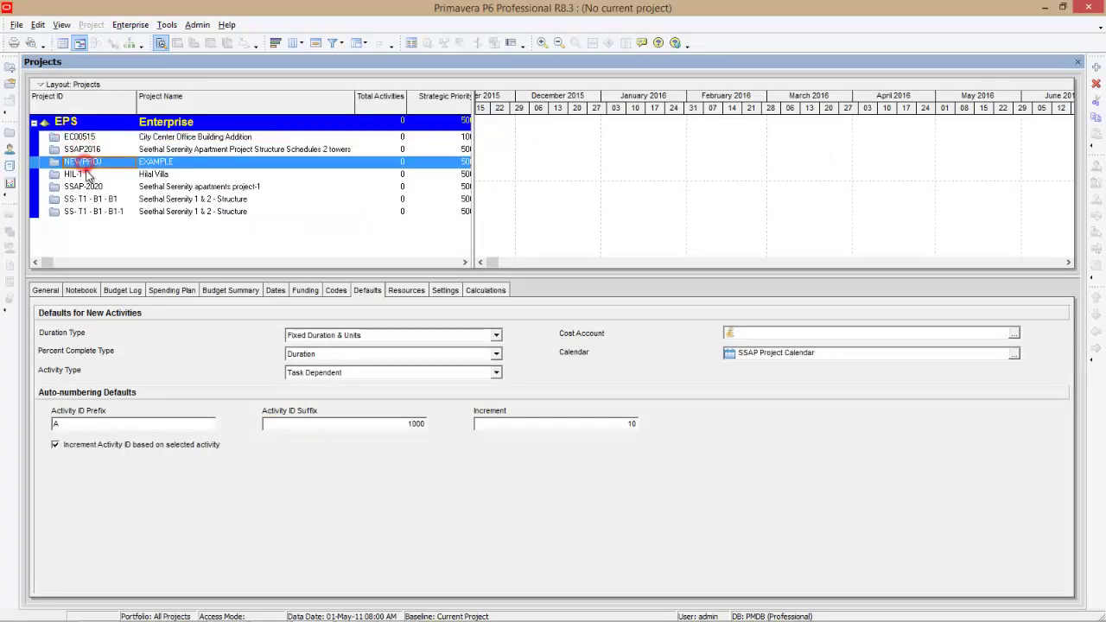
{"action": "left_click", "coordinate": [85, 173]}
{"action": "left_click", "coordinate": [90, 187]}
{"action": "left_click", "coordinate": [94, 199]}
{"action": "left_click", "coordinate": [96, 211]}
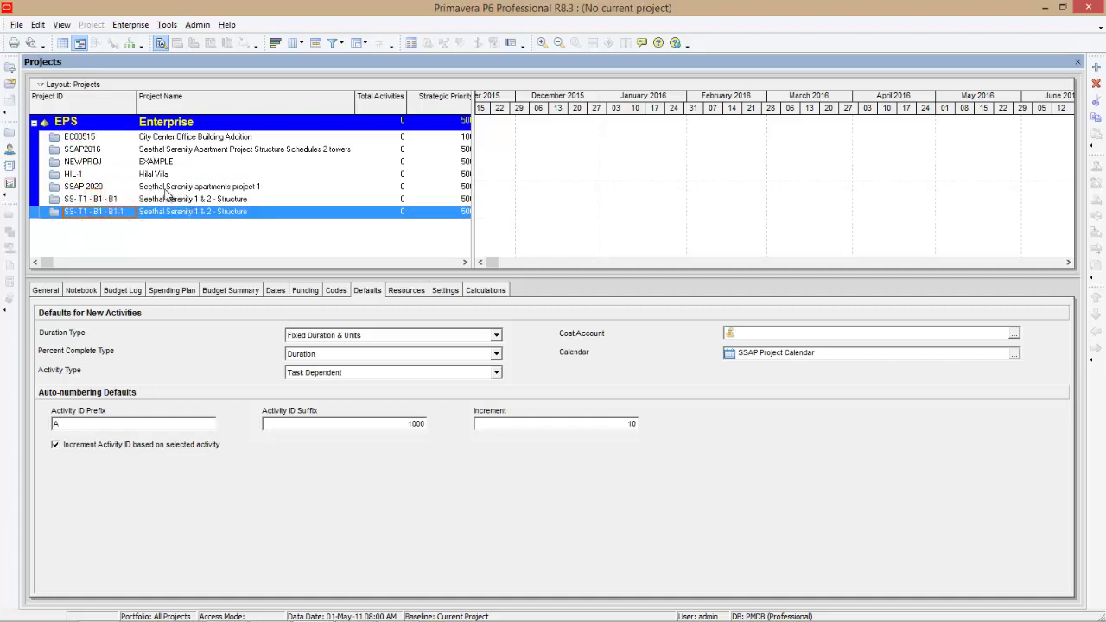
Step: Open the project SSAP-2020, Seethal Serenity apartments project-1
{"action": "left_click", "coordinate": [168, 187]}
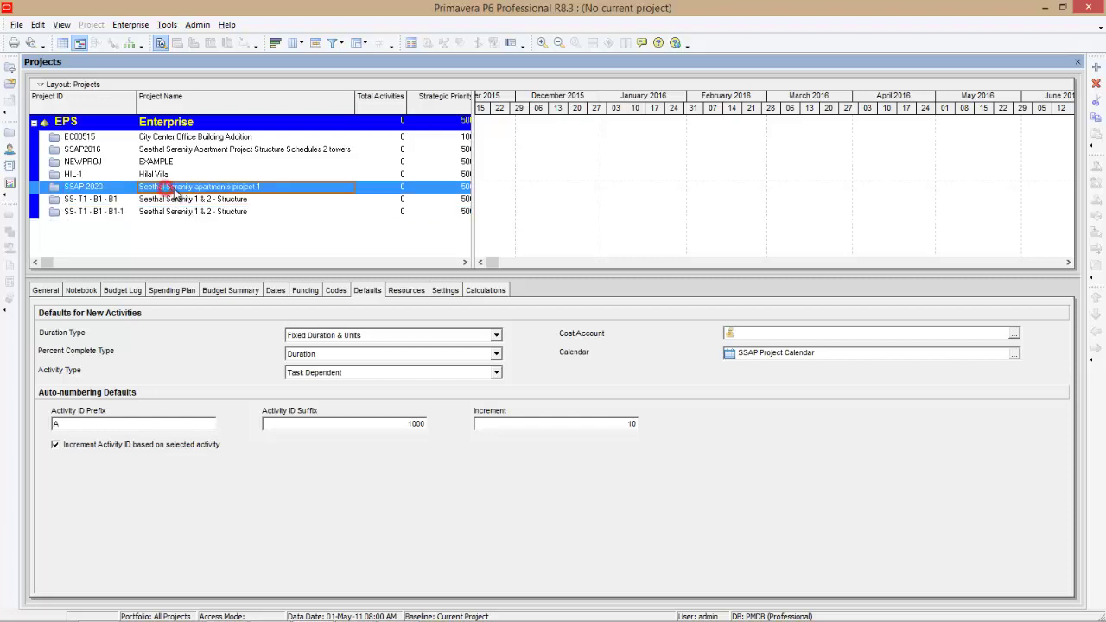
{"action": "right_click", "coordinate": [215, 189]}
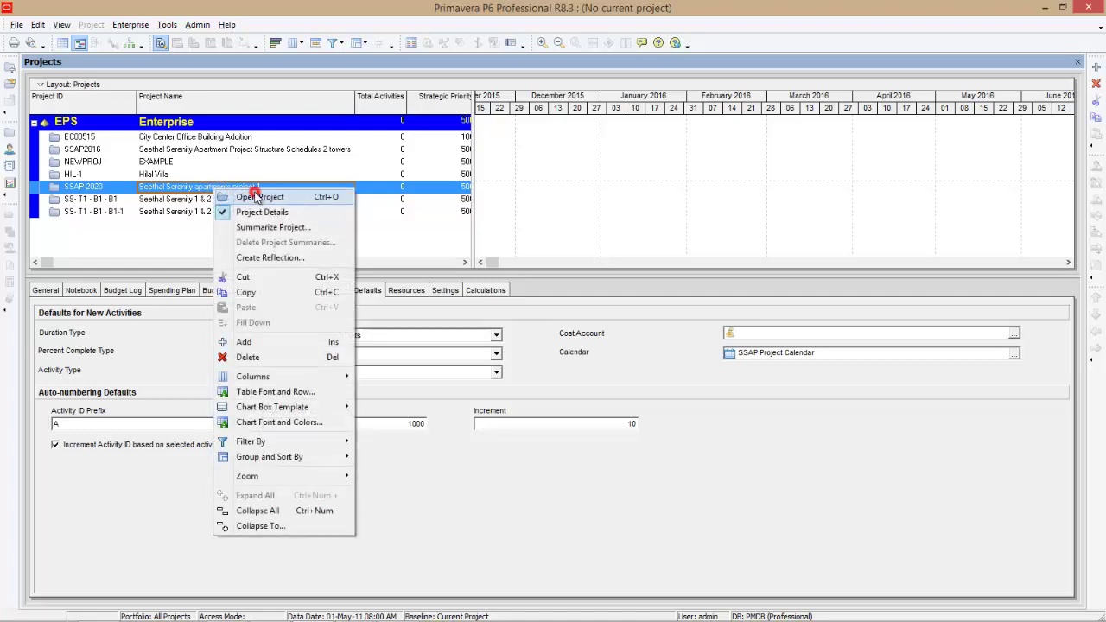
{"action": "left_click", "coordinate": [251, 192]}
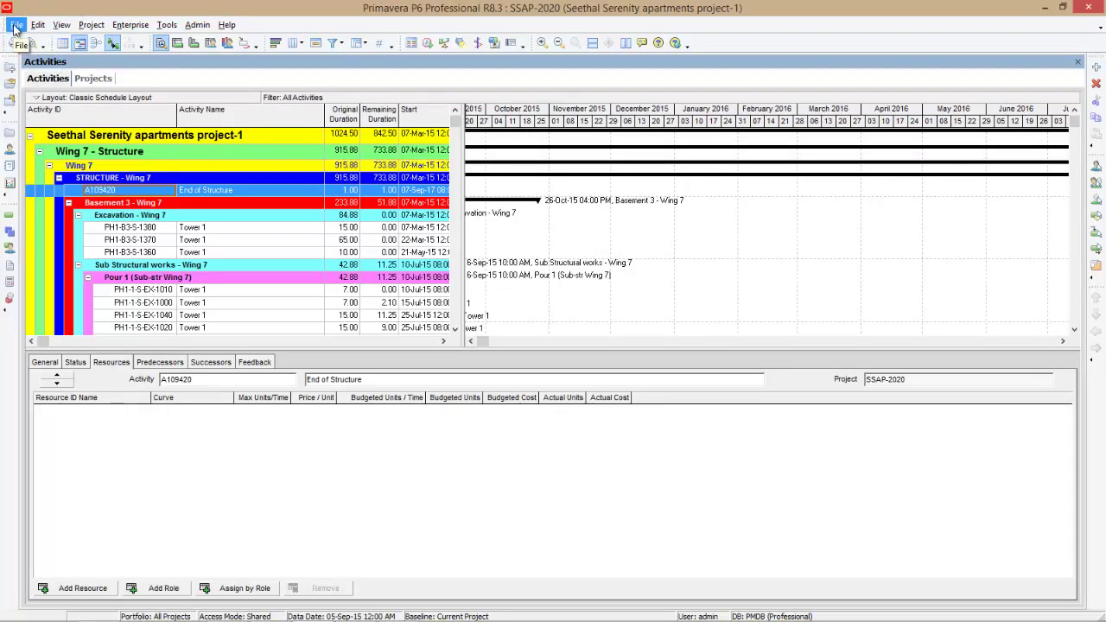
Step: Set up an export of project SSAP-2020 in Primavera PM (XER) format for version 8.2, with Project as the export type
{"action": "left_click", "coordinate": [16, 30]}
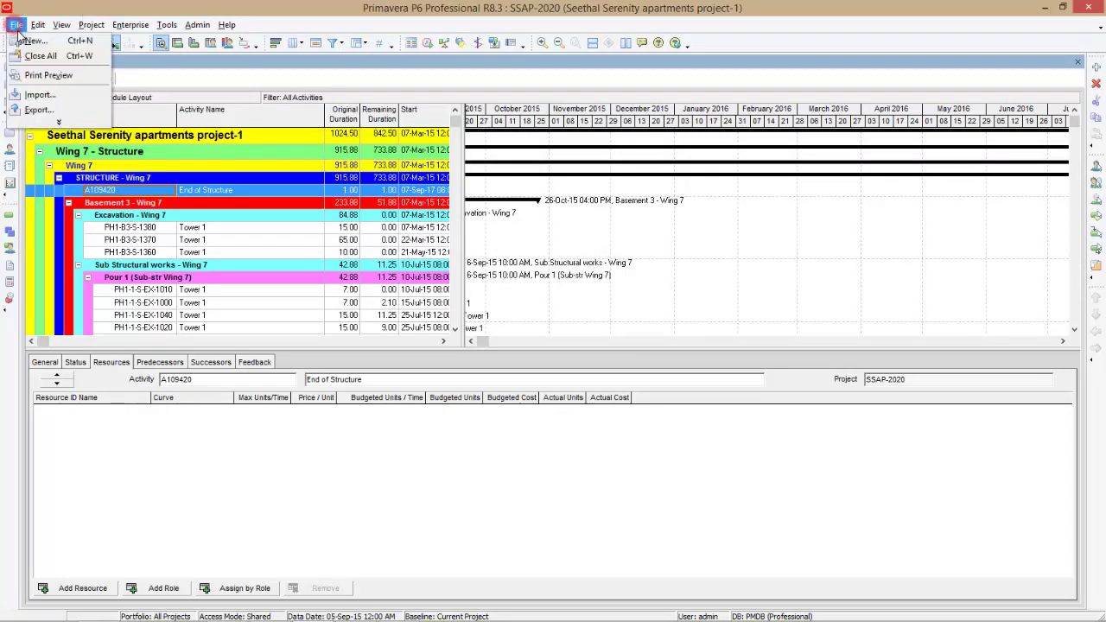
{"action": "left_click", "coordinate": [63, 116]}
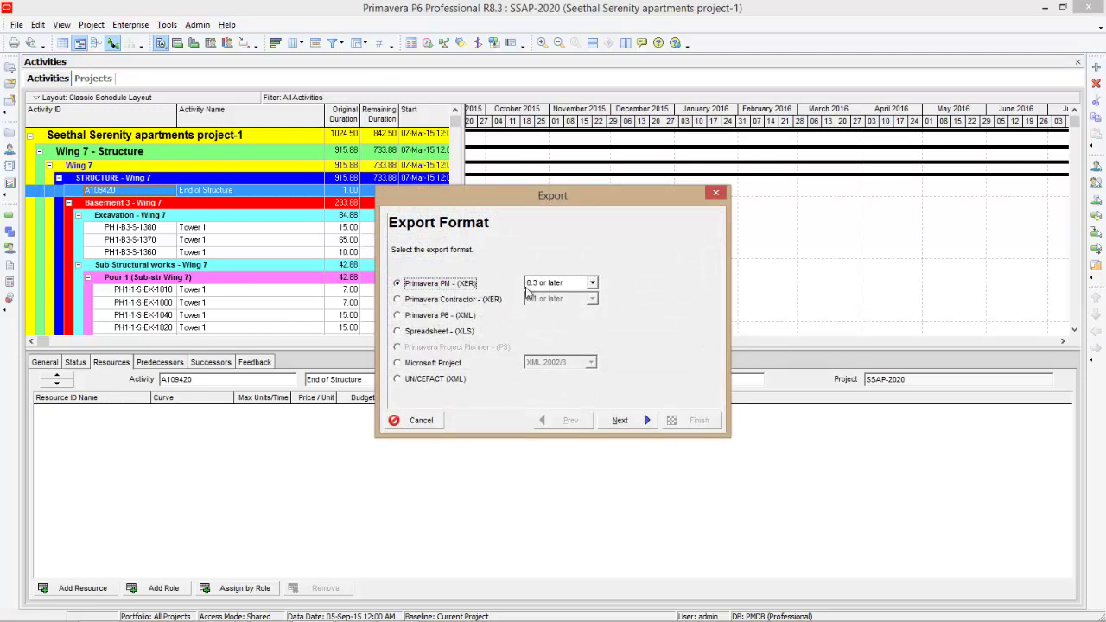
{"action": "left_click", "coordinate": [593, 284]}
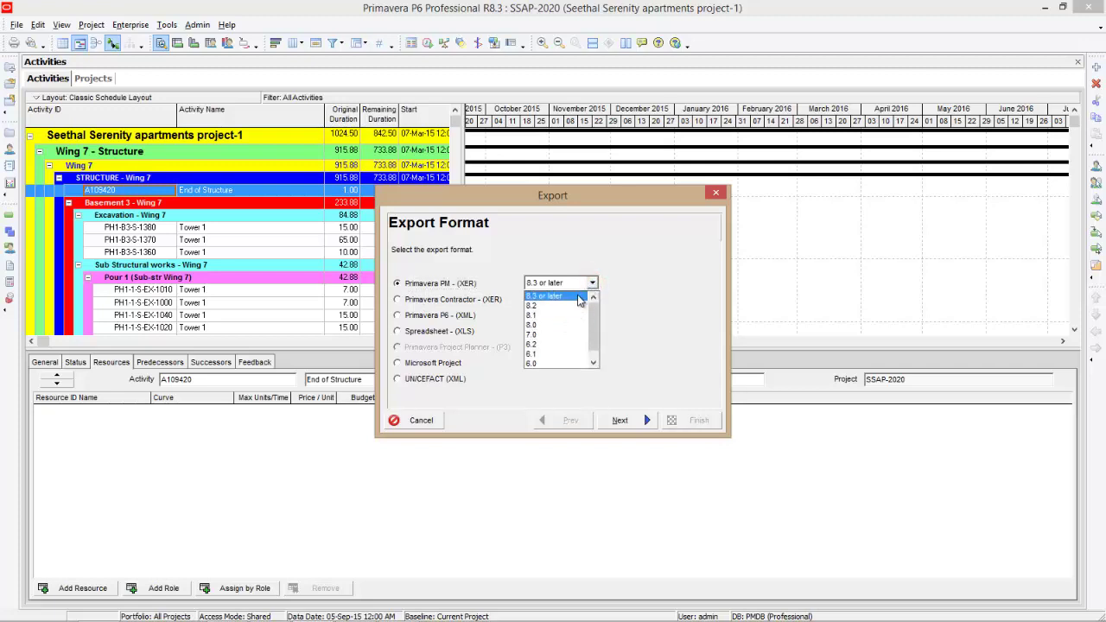
{"action": "left_click_drag", "start_coordinate": [592, 307], "coordinate": [589, 343]}
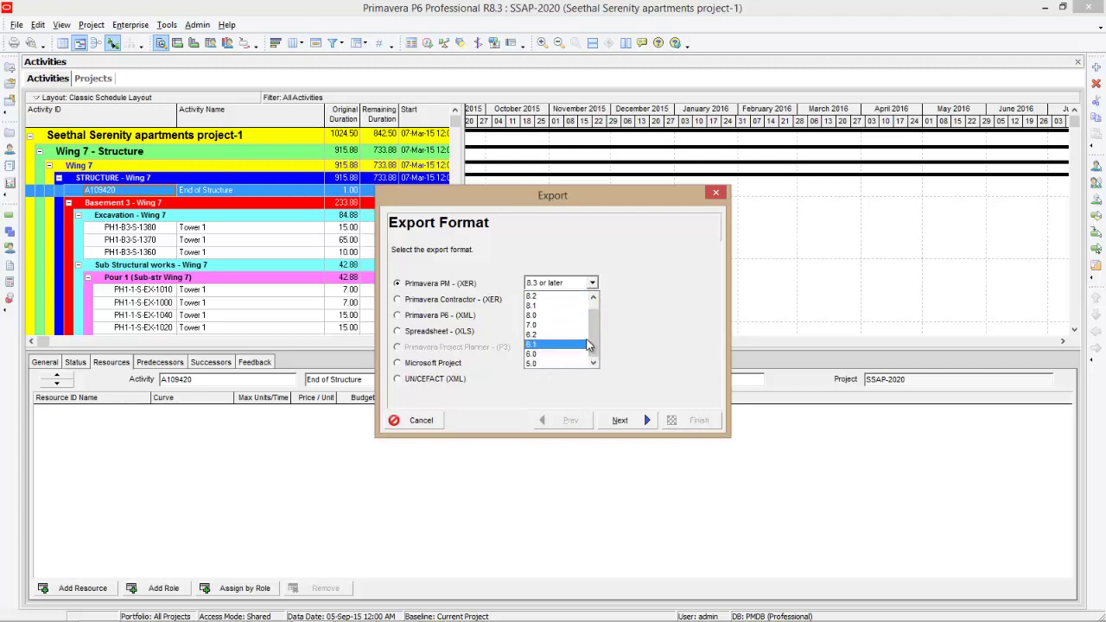
{"action": "left_click_drag", "start_coordinate": [593, 333], "coordinate": [592, 304]}
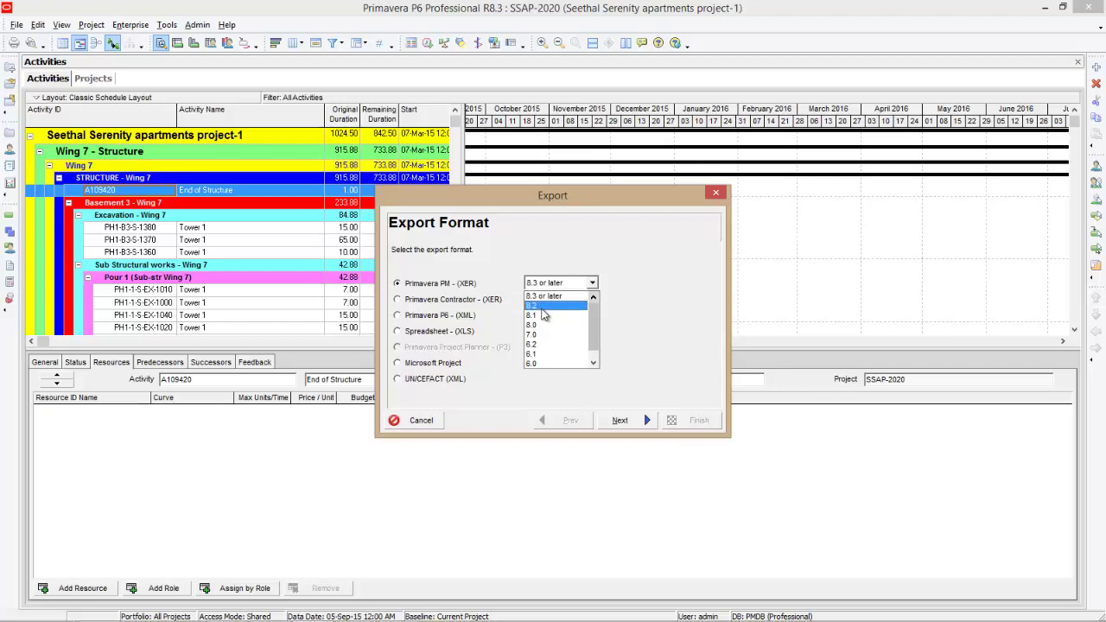
{"action": "left_click", "coordinate": [543, 308]}
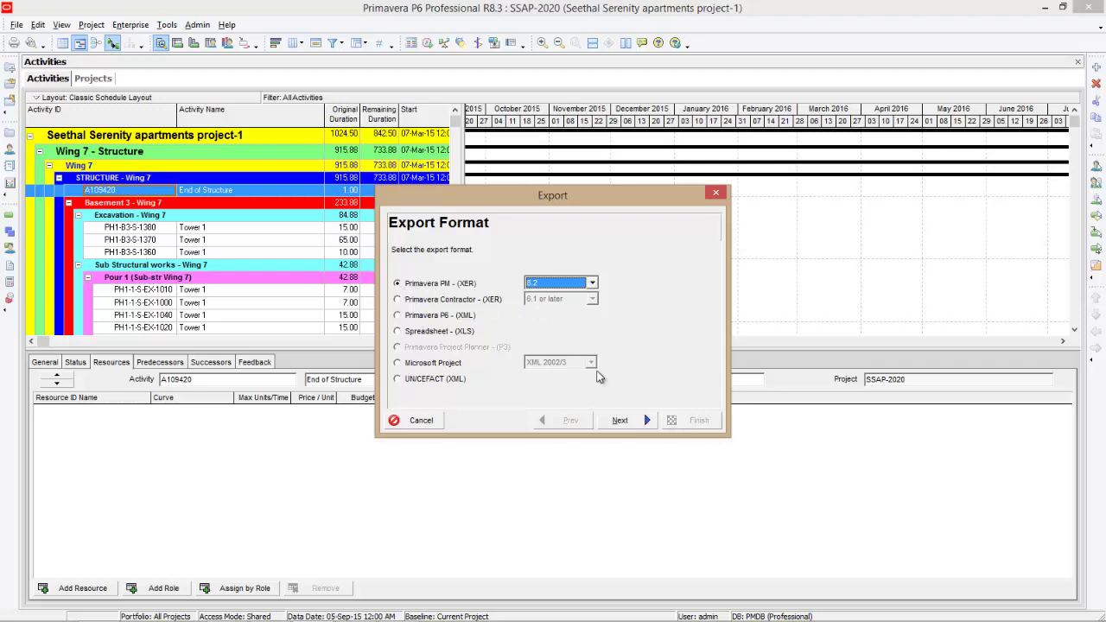
{"action": "left_click", "coordinate": [622, 421]}
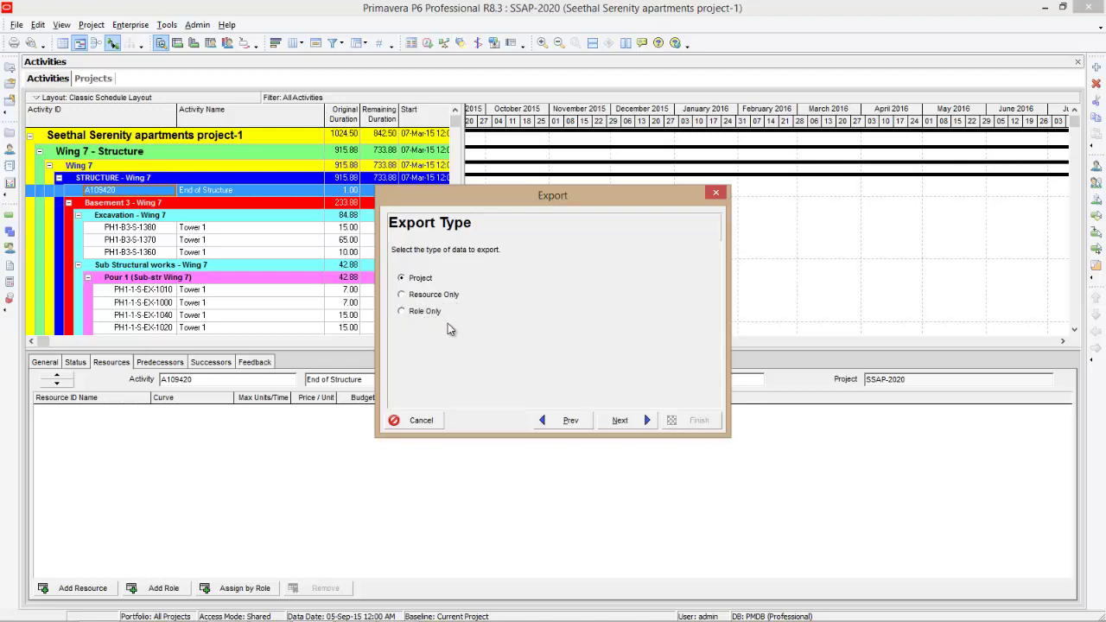
{"action": "left_click", "coordinate": [619, 422]}
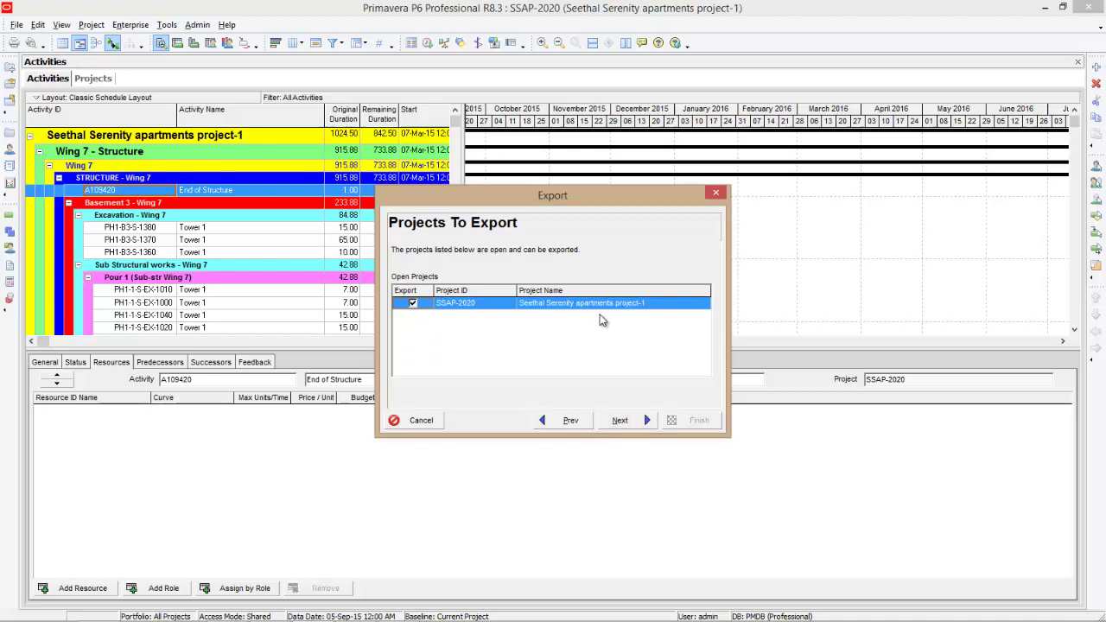
{"action": "left_click", "coordinate": [621, 423]}
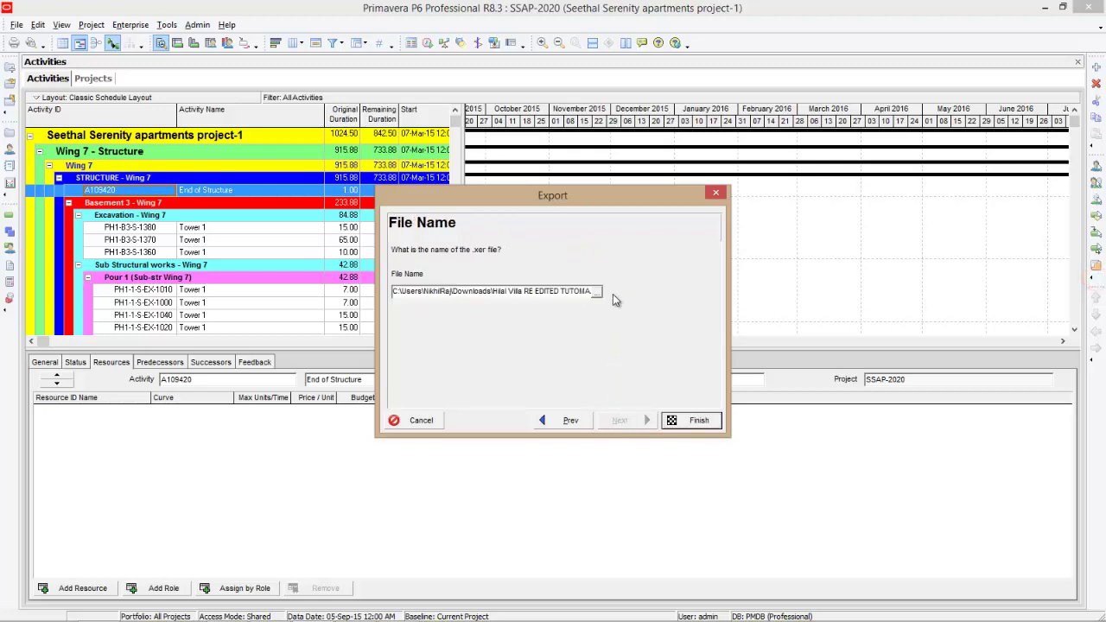
Step: Name the XER file "tutomaash project" in the Documents folder and complete the export
{"action": "left_click", "coordinate": [600, 294]}
{"action": "left_click_drag", "start_coordinate": [674, 283], "coordinate": [543, 163]}
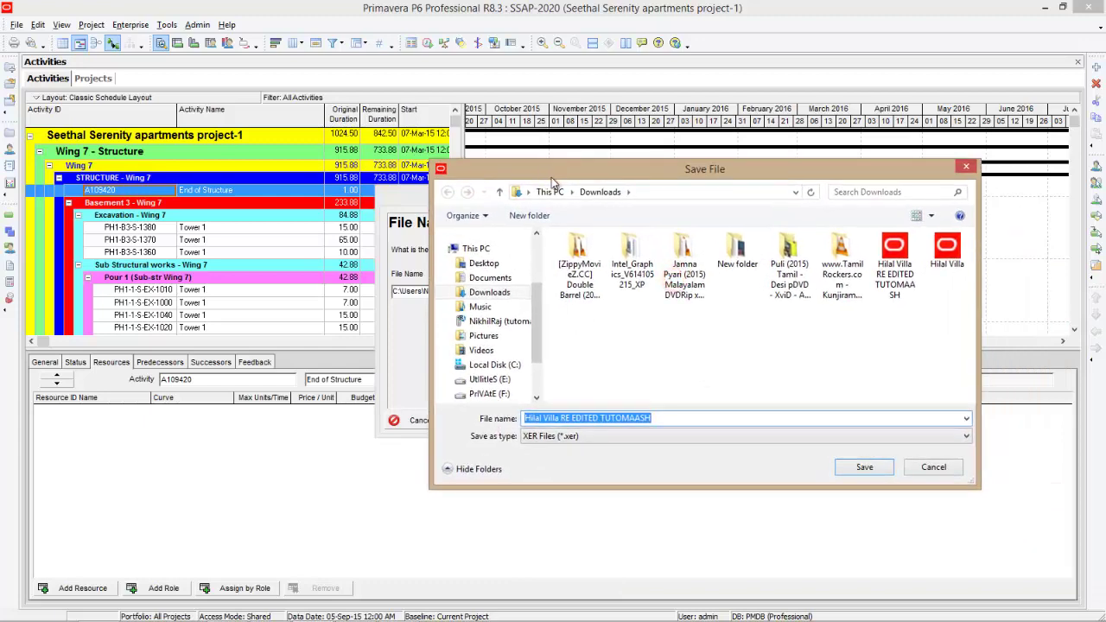
{"action": "left_click", "coordinate": [490, 278]}
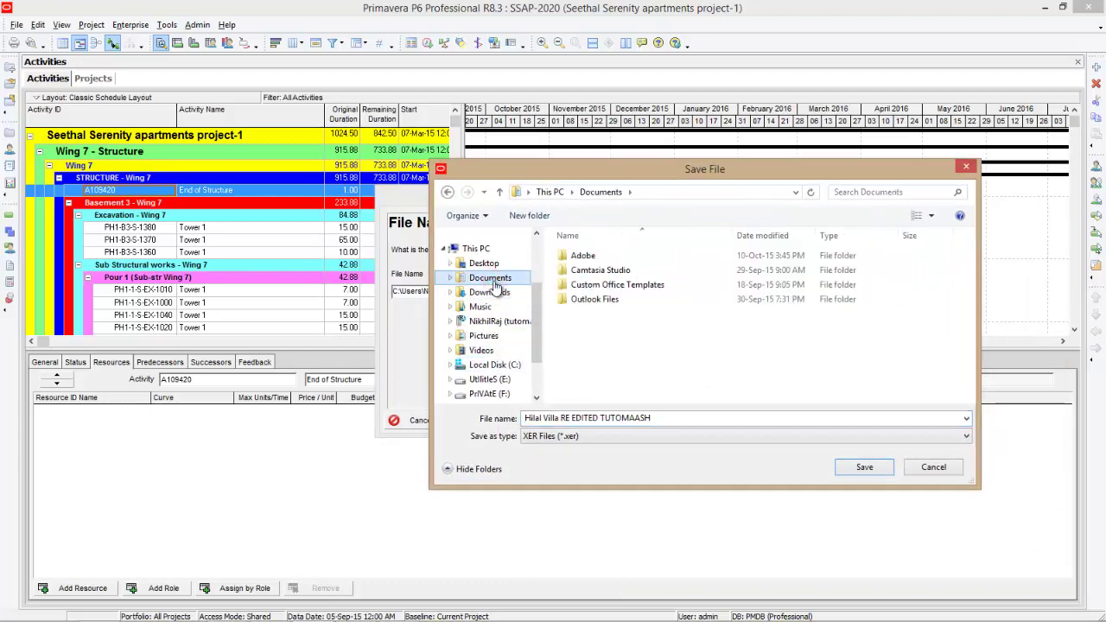
{"action": "left_click", "coordinate": [680, 417]}
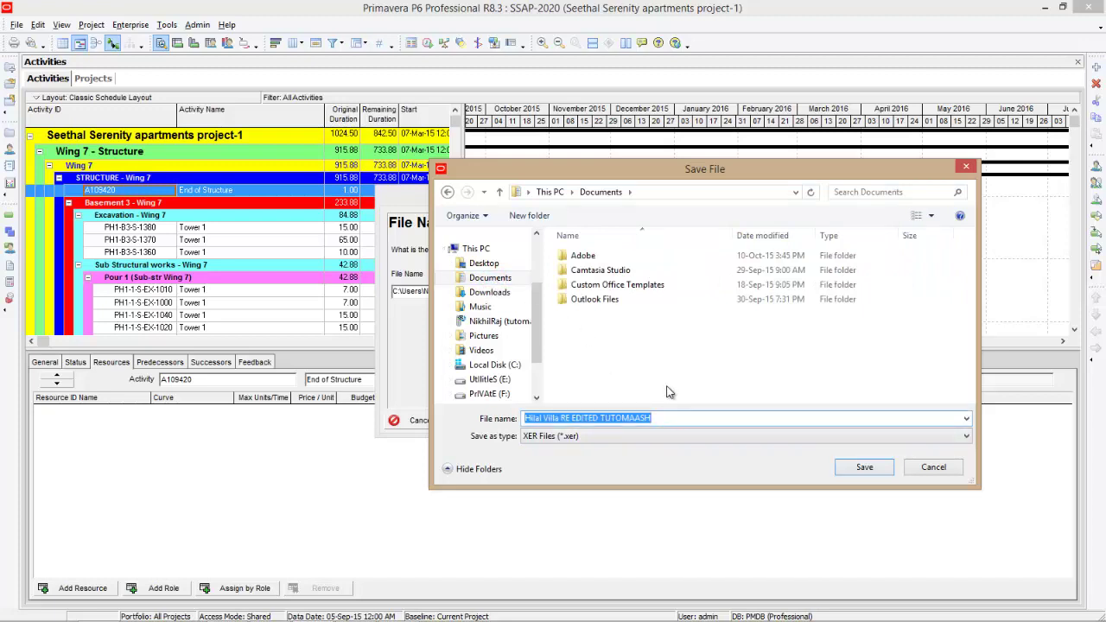
{"action": "type", "text": "tu"}
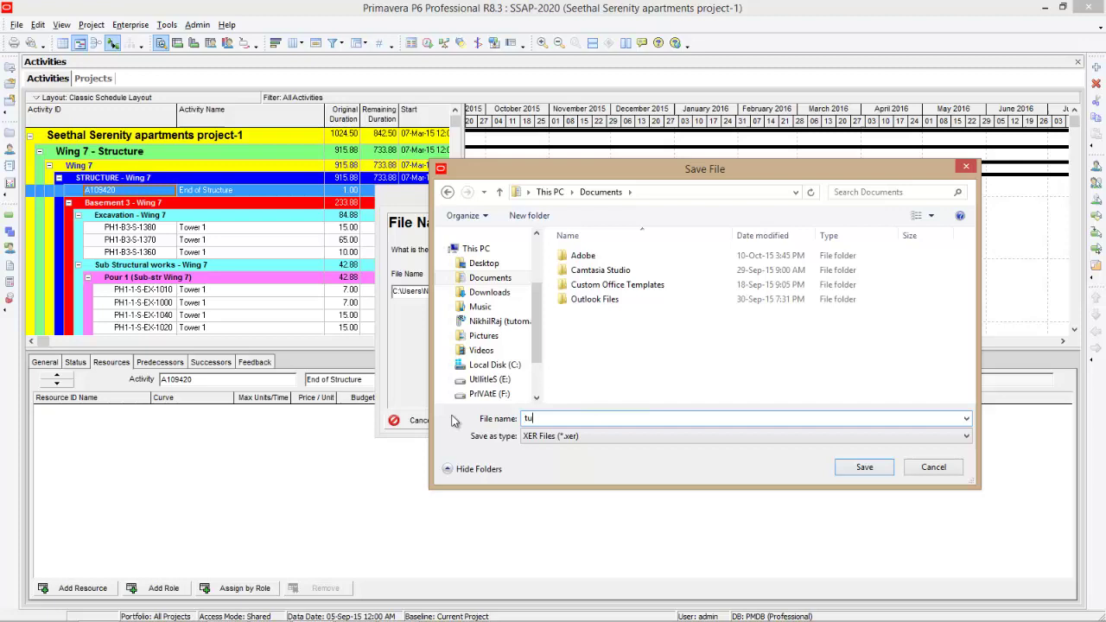
{"action": "type", "text": "tomaash project"}
{"action": "left_click", "coordinate": [859, 469]}
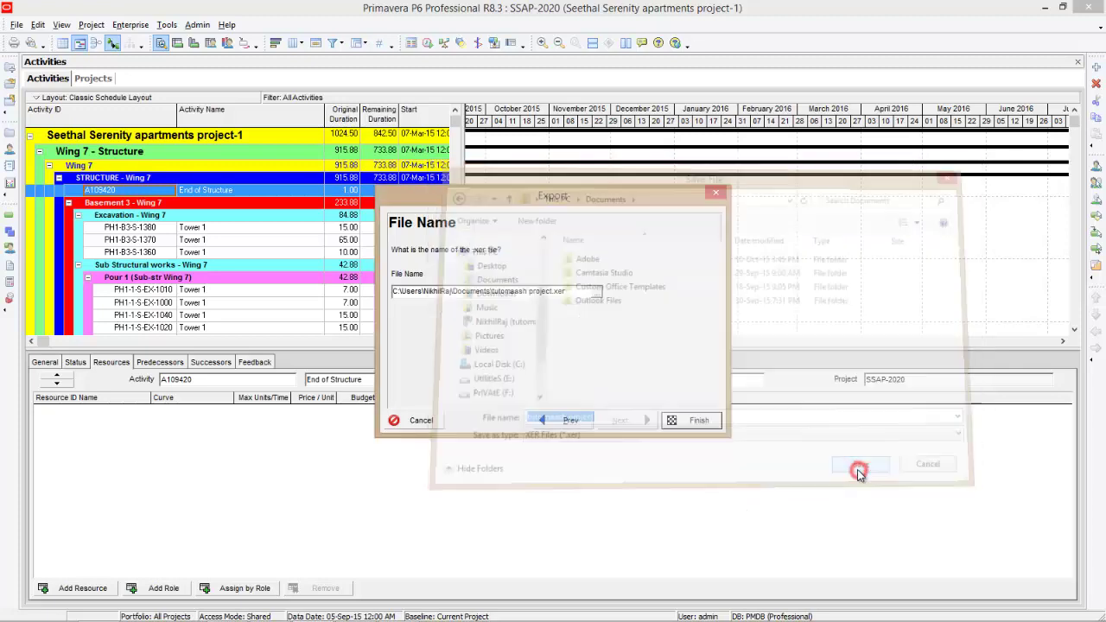
{"action": "left_click", "coordinate": [698, 421]}
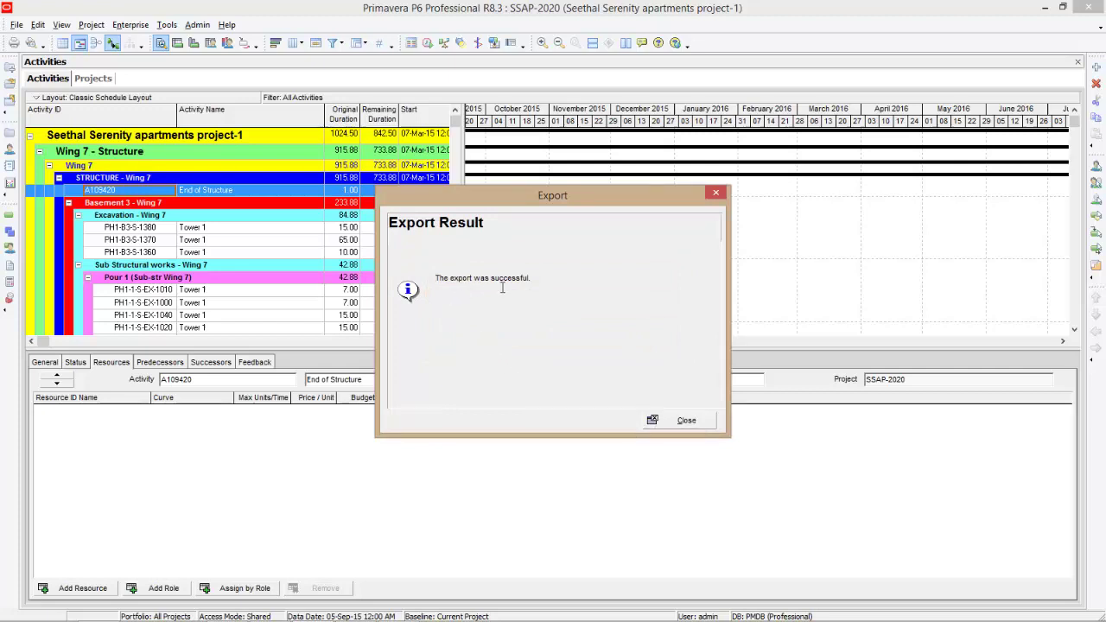
{"action": "left_click", "coordinate": [685, 421]}
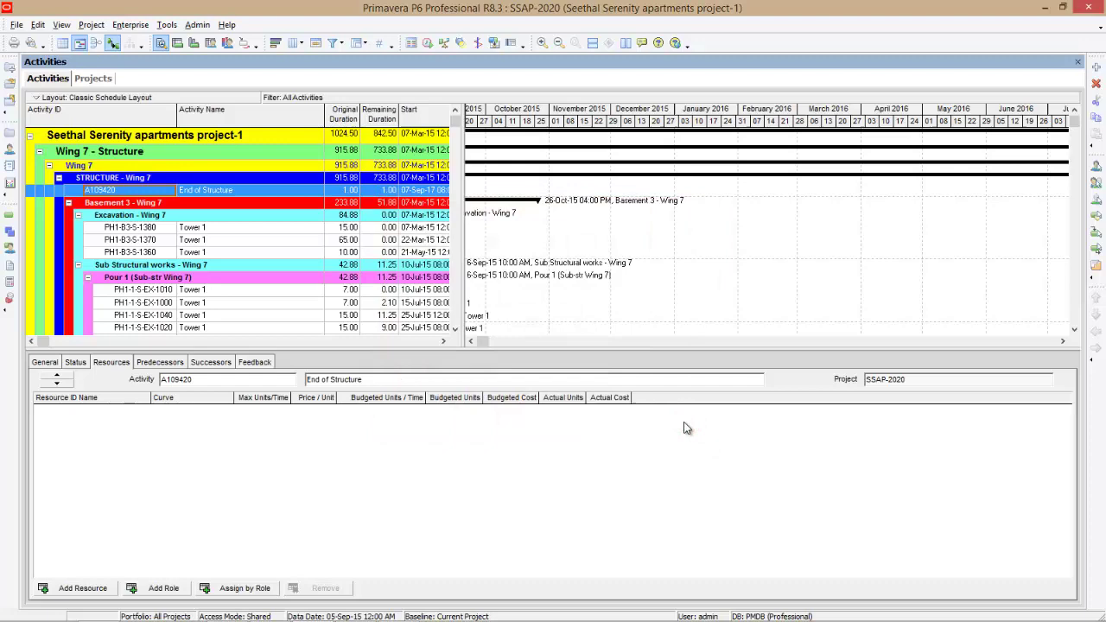
Step: Switch to File Explorer, select the exported "tutomaash project" file in Documents and show the folder's contents as medium icons
{"action": "key", "text": "super+e"}
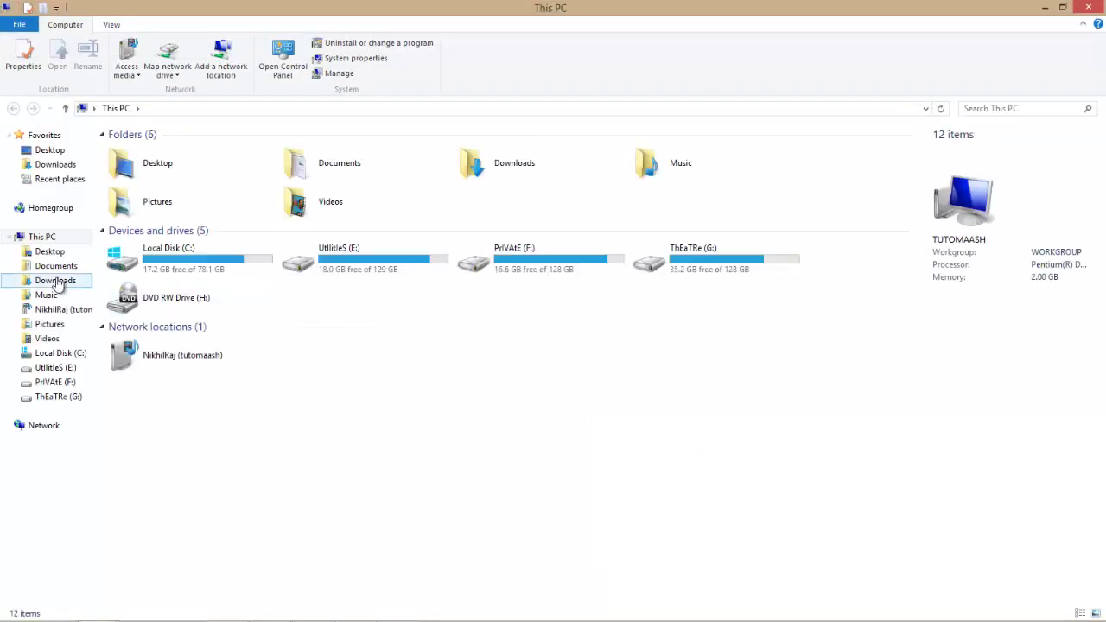
{"action": "left_click", "coordinate": [57, 267]}
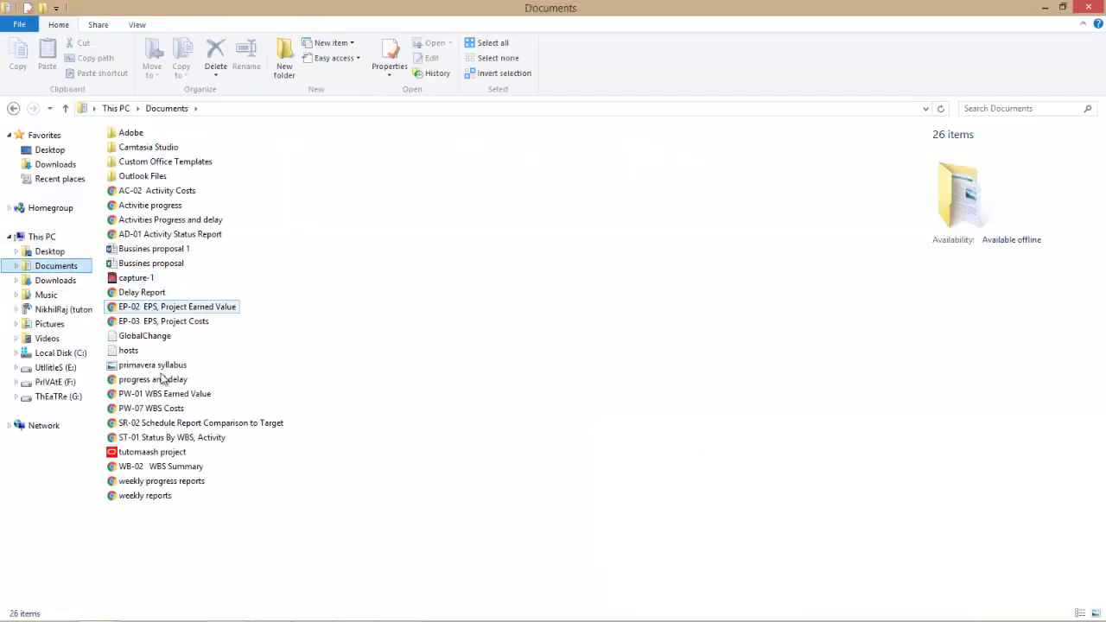
{"action": "left_click", "coordinate": [160, 453]}
{"action": "key", "text": "ctrl+shift+4"}
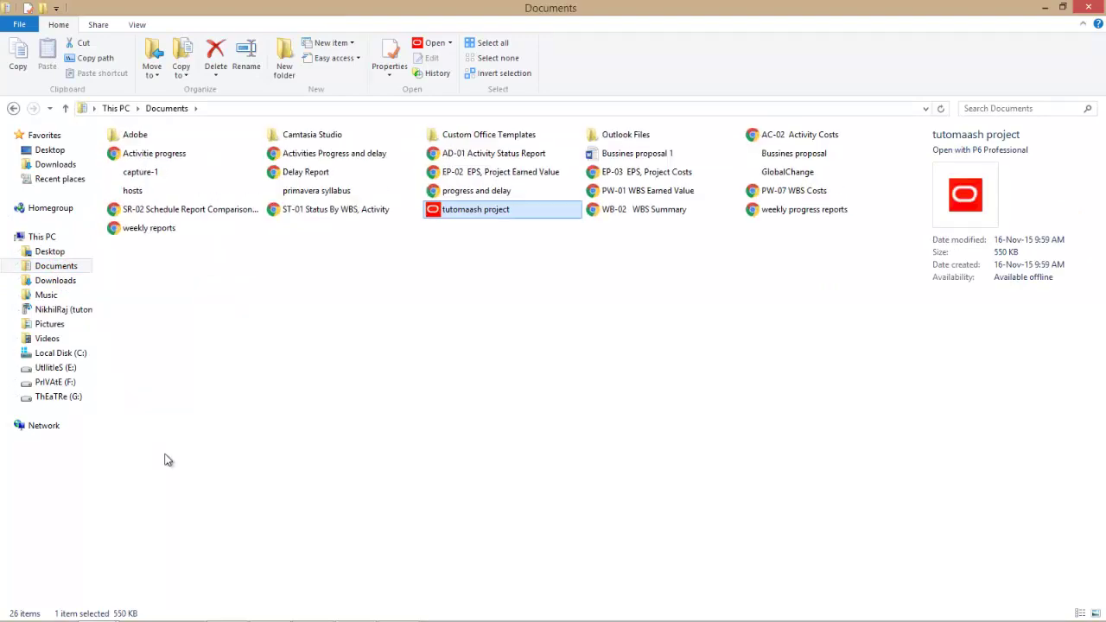
{"action": "key", "text": "ctrl+shift+3"}
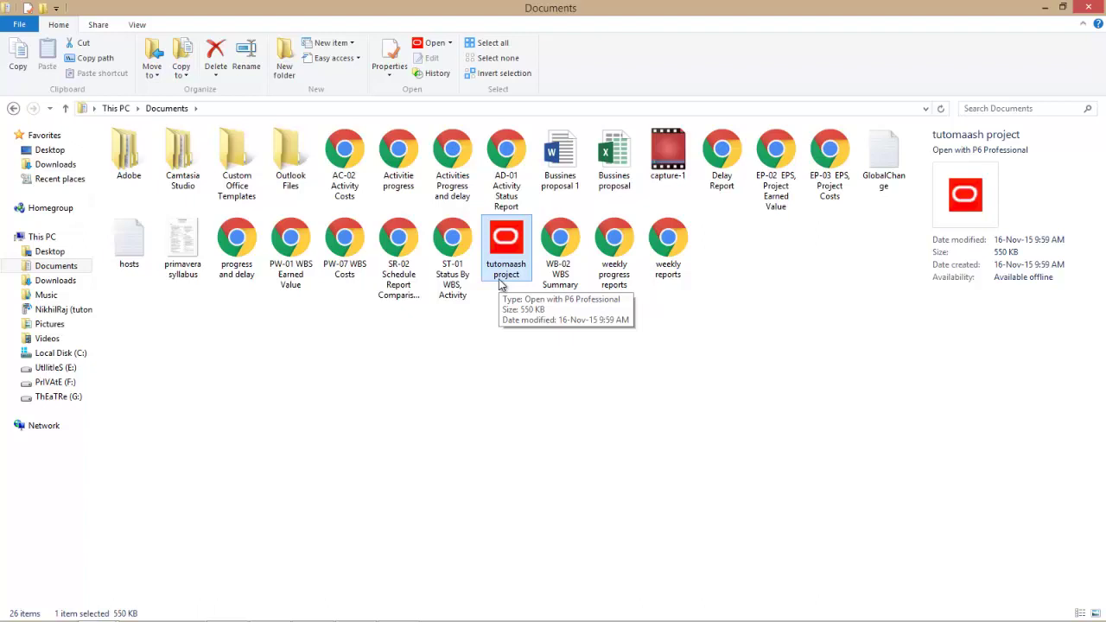
Step: Open the "tutomaash project" file in Primavera P6 for import and accept its XER file path
{"action": "double_click", "coordinate": [508, 248]}
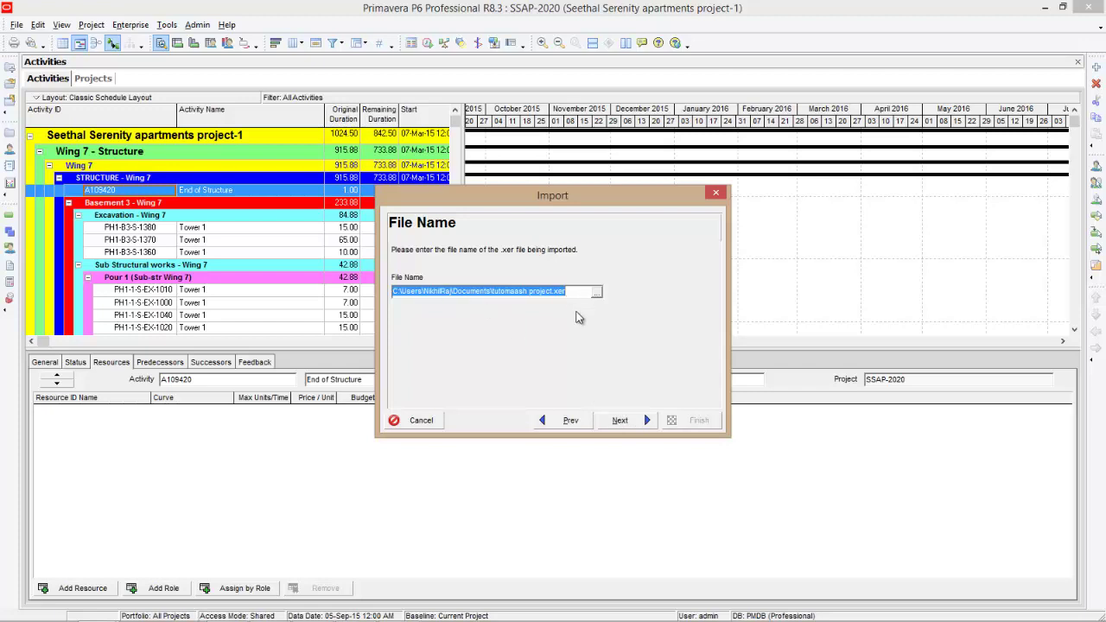
{"action": "left_click", "coordinate": [575, 291]}
{"action": "left_click_drag", "start_coordinate": [575, 291], "coordinate": [385, 293]}
{"action": "left_click", "coordinate": [610, 422]}
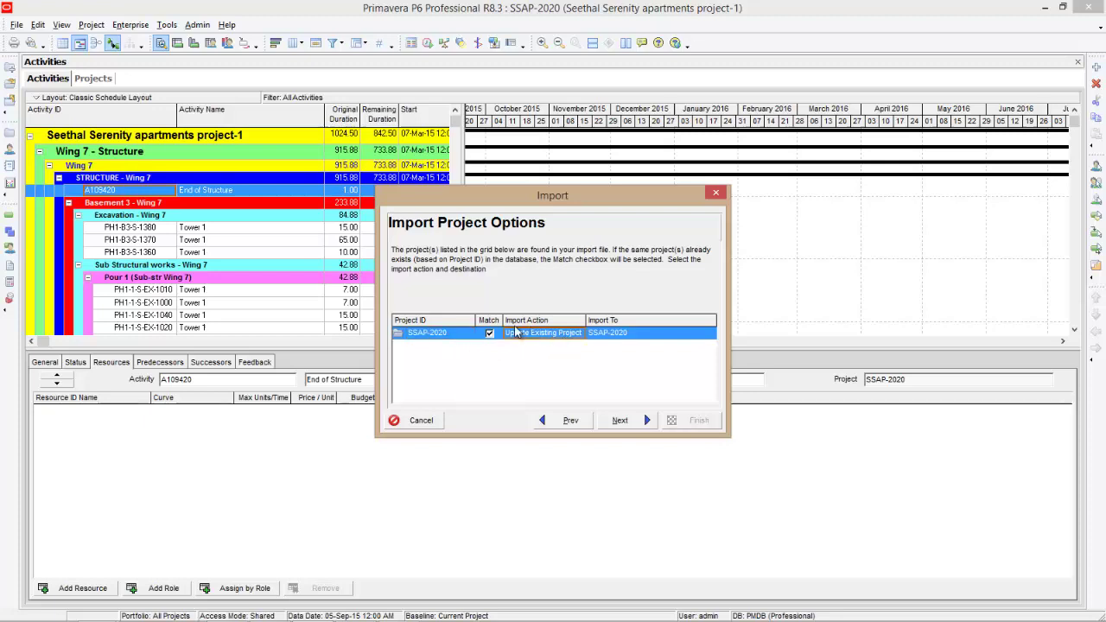
Step: Set the import action for project SSAP-2020 to Create New Project
{"action": "left_click", "coordinate": [516, 332]}
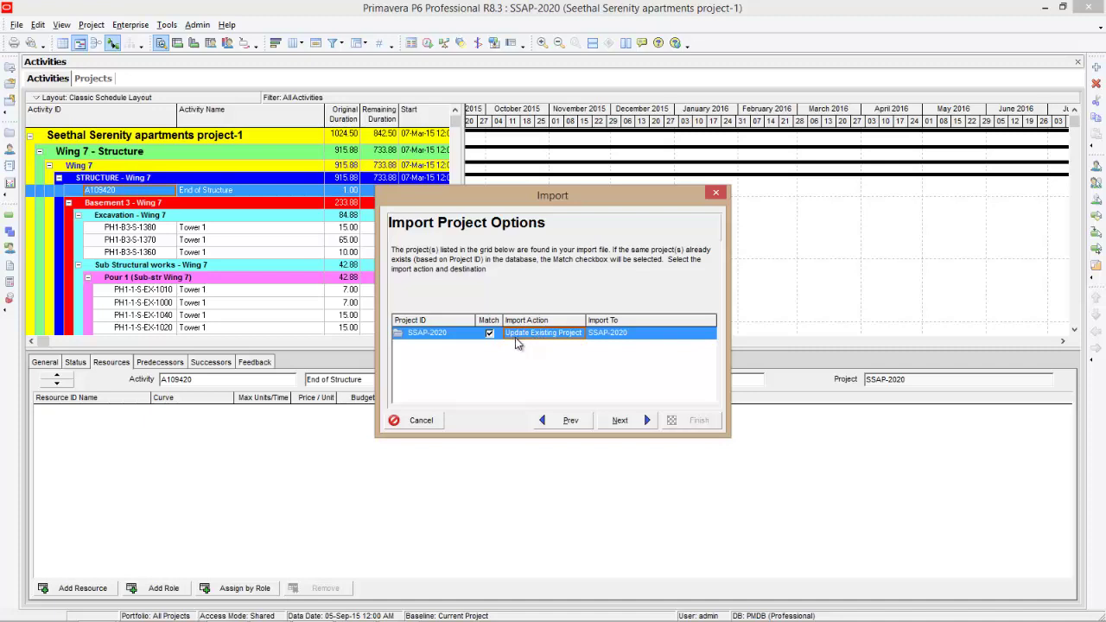
{"action": "left_click", "coordinate": [578, 338]}
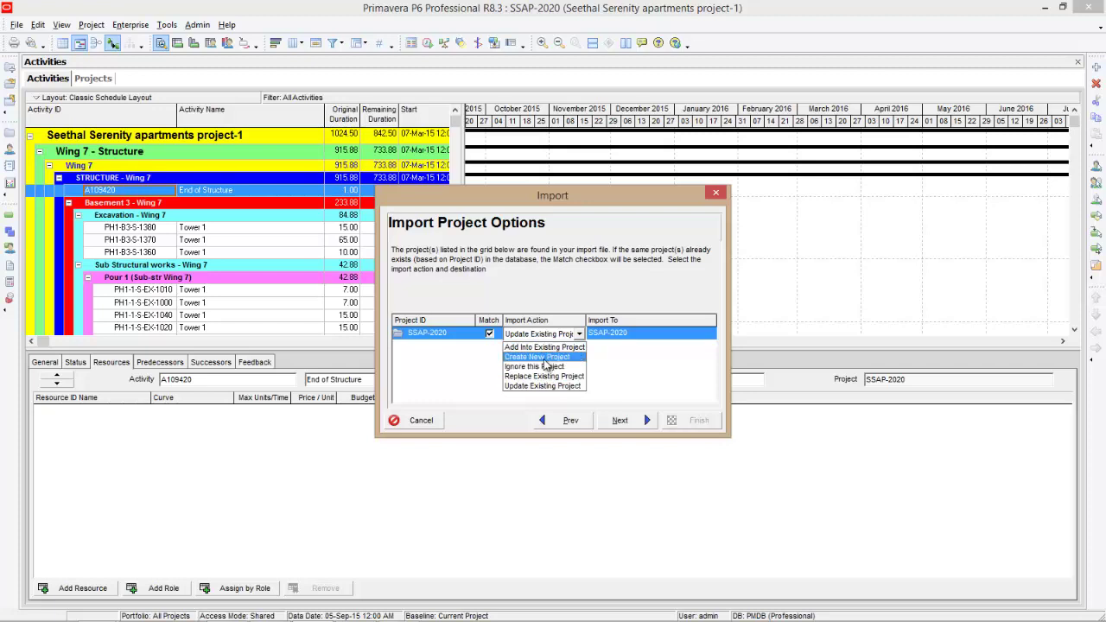
{"action": "left_click", "coordinate": [544, 357]}
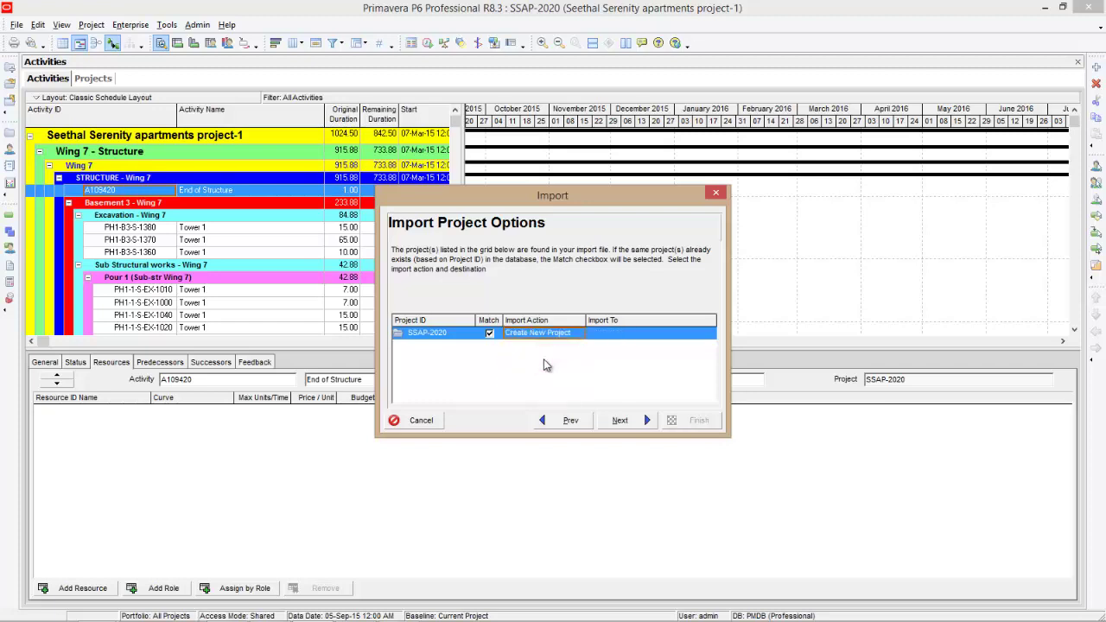
Step: Assign the Enterprise EPS as the Import To destination for SSAP-2020
{"action": "left_click", "coordinate": [618, 423]}
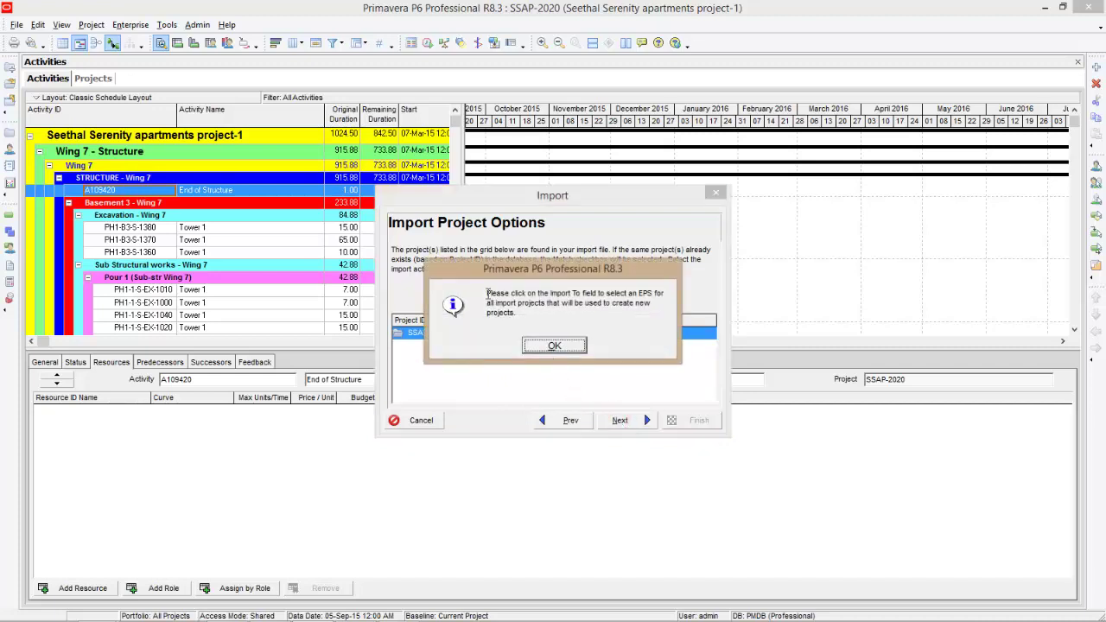
{"action": "left_click_drag", "start_coordinate": [486, 293], "coordinate": [653, 315]}
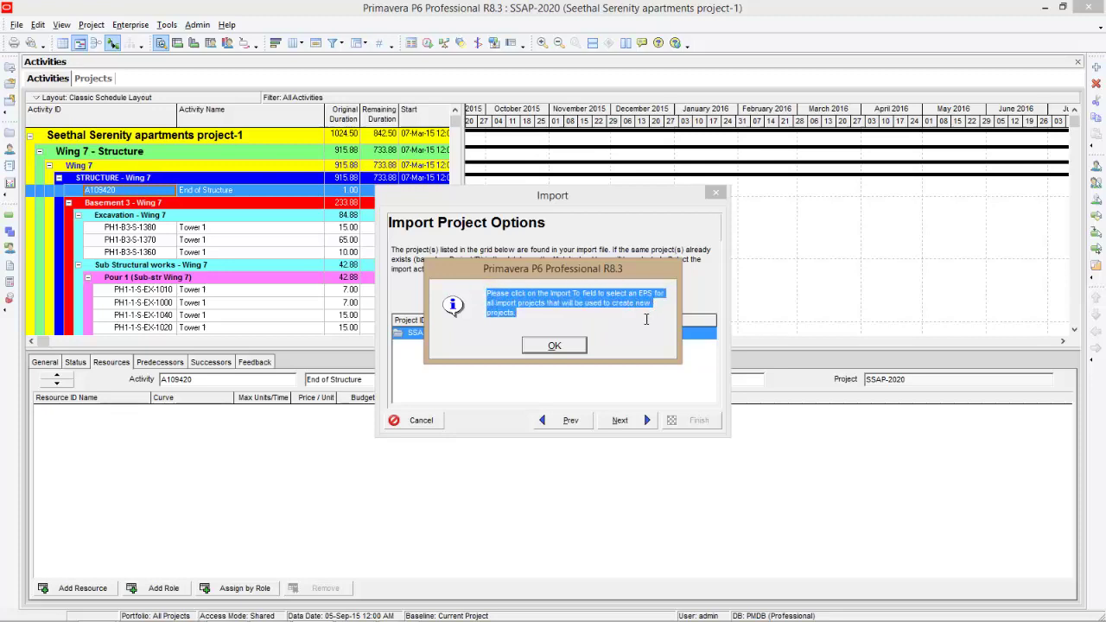
{"action": "left_click", "coordinate": [574, 342]}
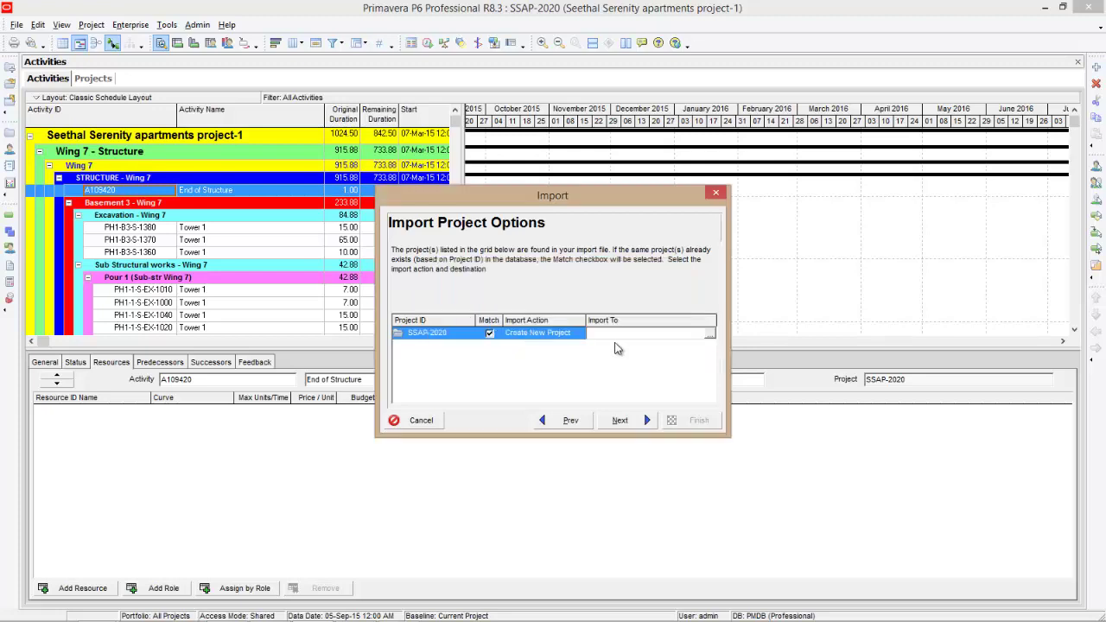
{"action": "left_click", "coordinate": [708, 335]}
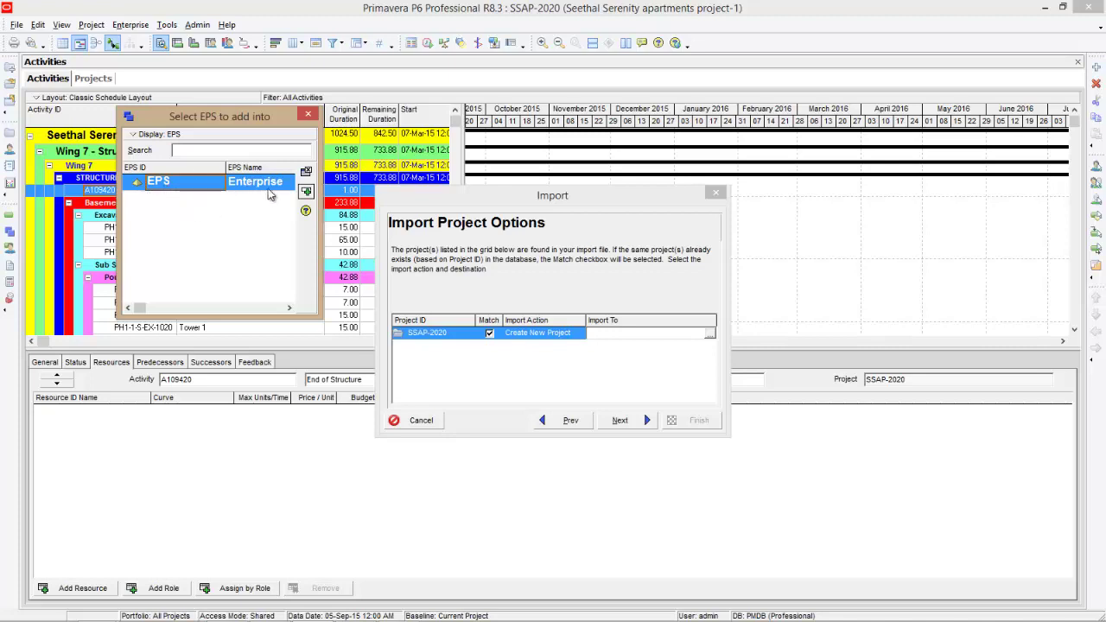
{"action": "left_click", "coordinate": [306, 192]}
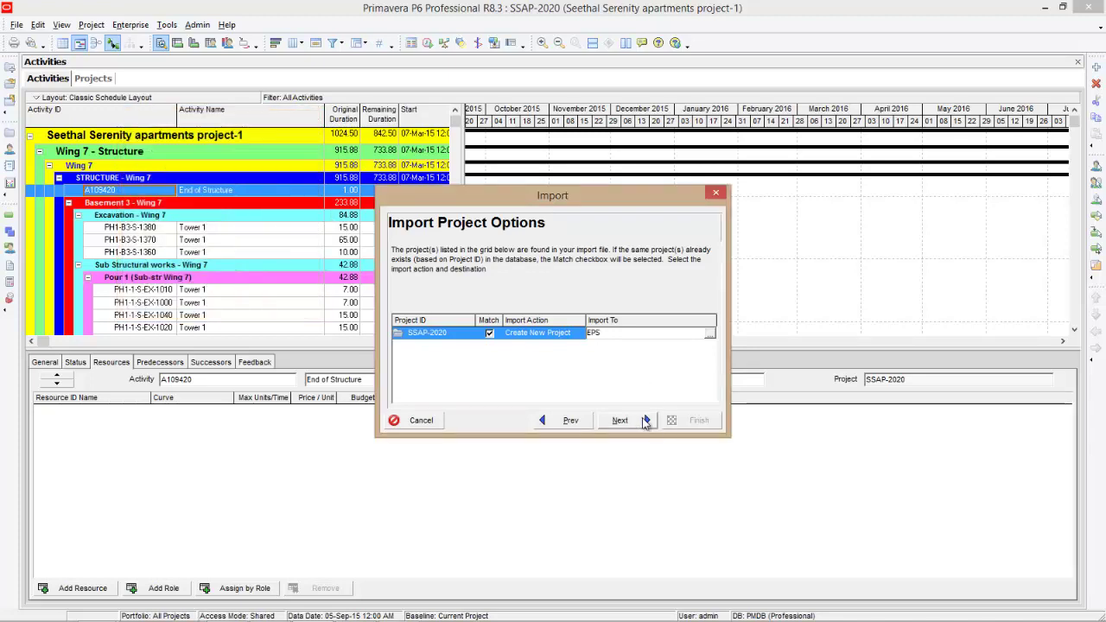
Step: Run the SSAP-2020 import with the Default Configuration update options and close the import result
{"action": "left_click", "coordinate": [634, 423]}
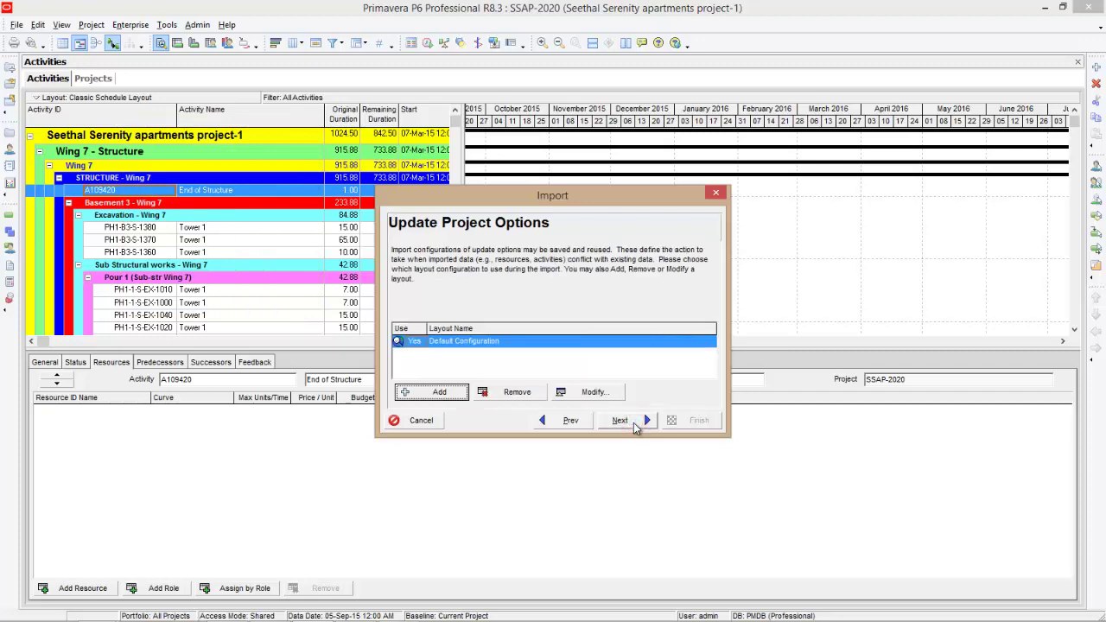
{"action": "left_click", "coordinate": [633, 420]}
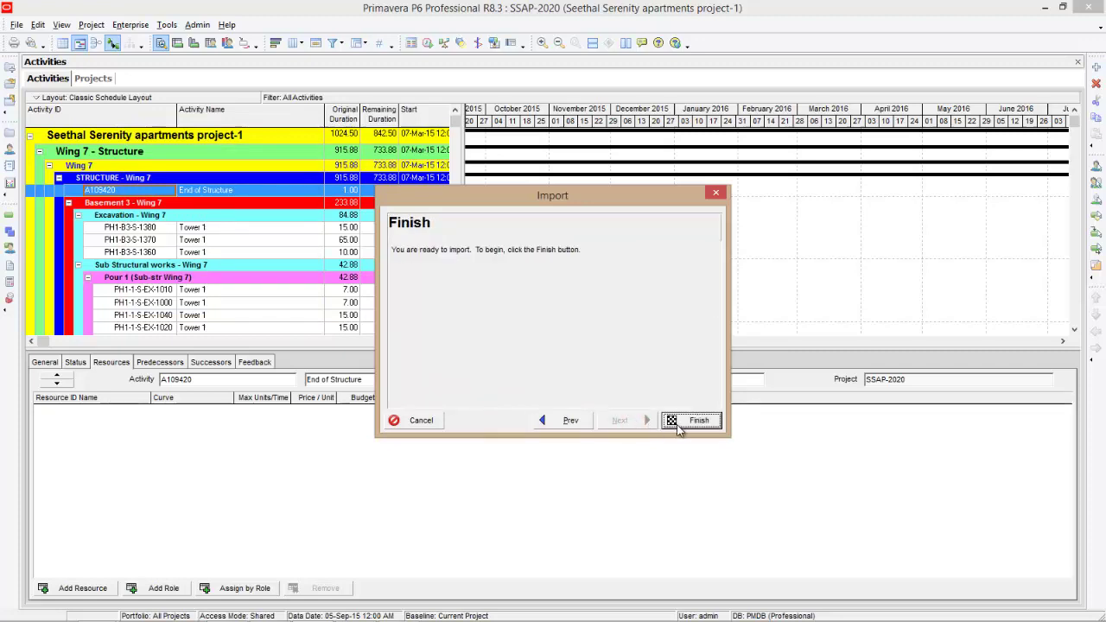
{"action": "left_click", "coordinate": [678, 426]}
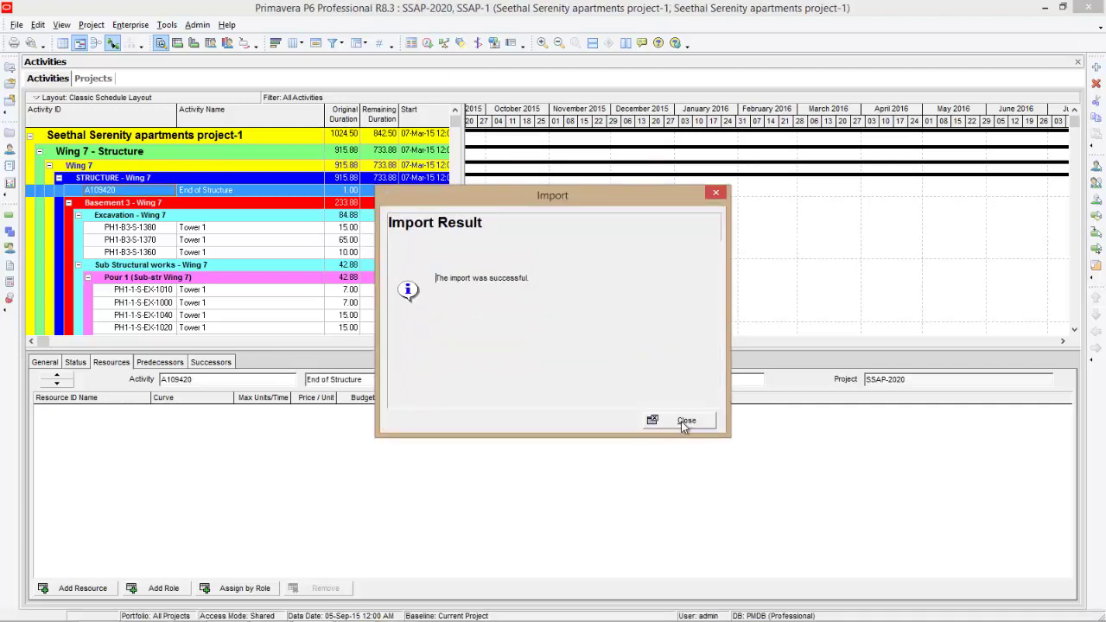
{"action": "left_click", "coordinate": [686, 421]}
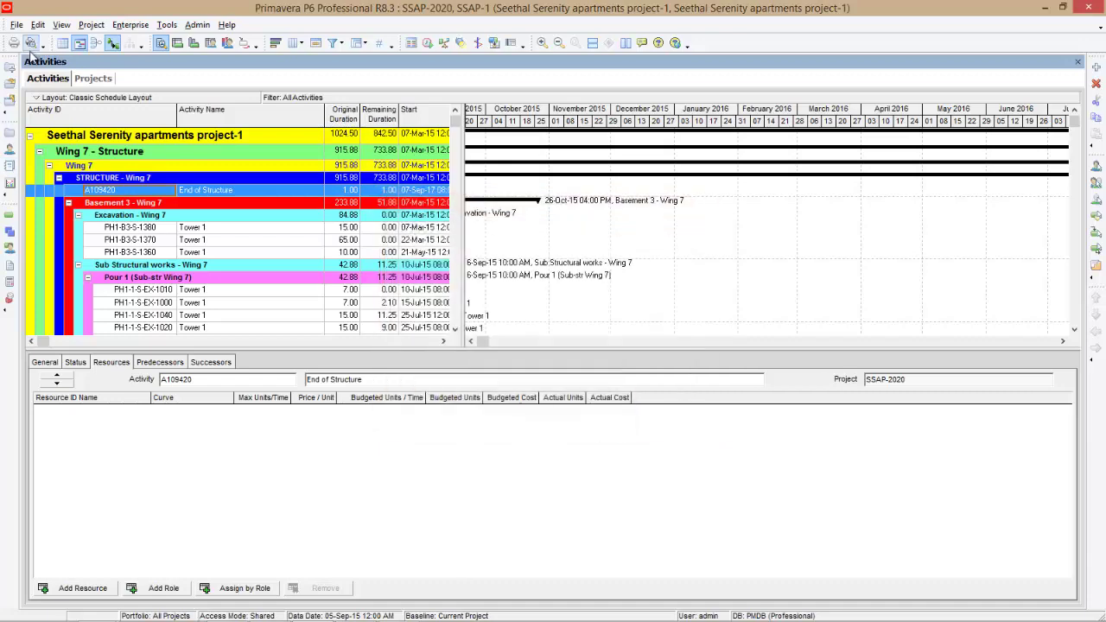
Step: Compare the original SSAP-2020 project with the imported SSAP-1 project in the project list, then return to the activities
{"action": "left_click", "coordinate": [11, 138]}
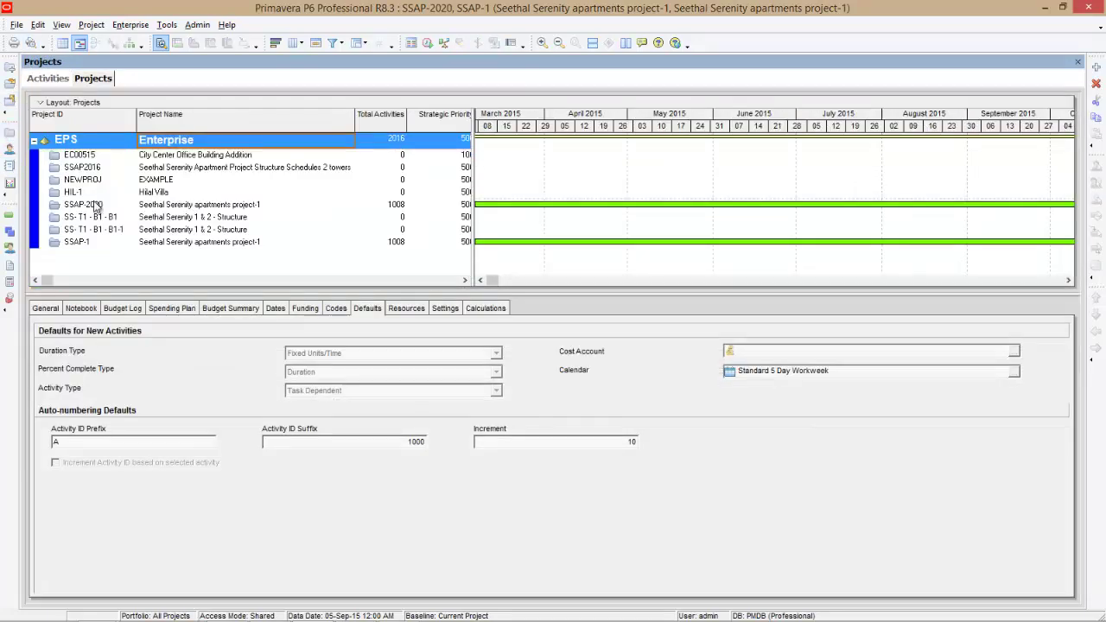
{"action": "left_click", "coordinate": [201, 203]}
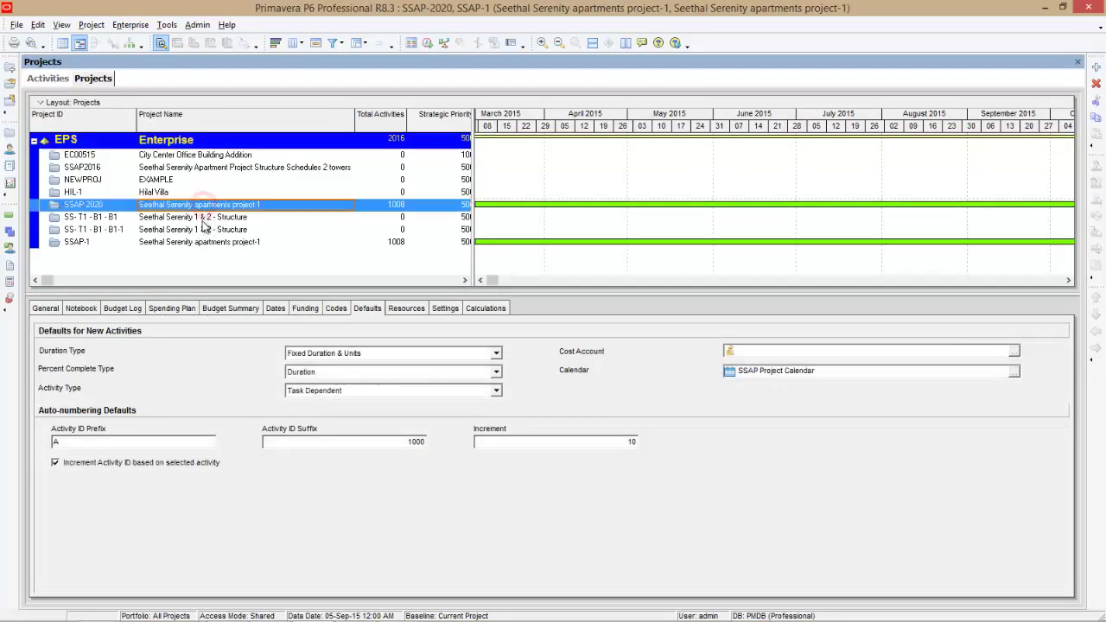
{"action": "left_click", "coordinate": [203, 230]}
{"action": "left_click", "coordinate": [202, 203]}
{"action": "left_click", "coordinate": [201, 241]}
{"action": "left_click", "coordinate": [208, 205]}
{"action": "left_click", "coordinate": [200, 241]}
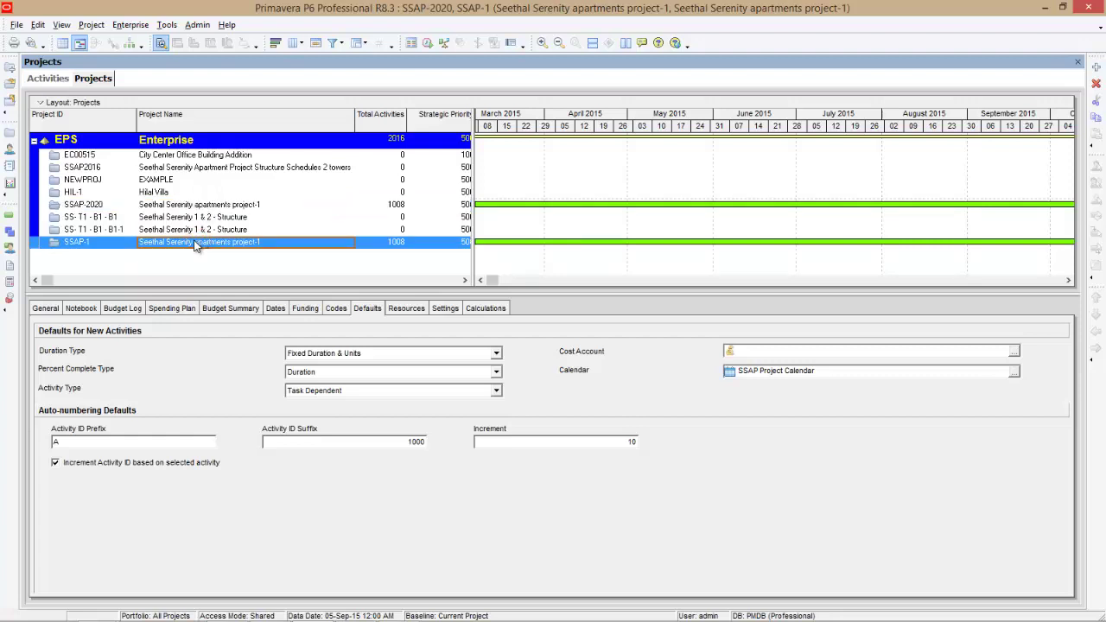
{"action": "left_click", "coordinate": [183, 204]}
{"action": "left_click", "coordinate": [183, 244]}
{"action": "left_click", "coordinate": [57, 79]}
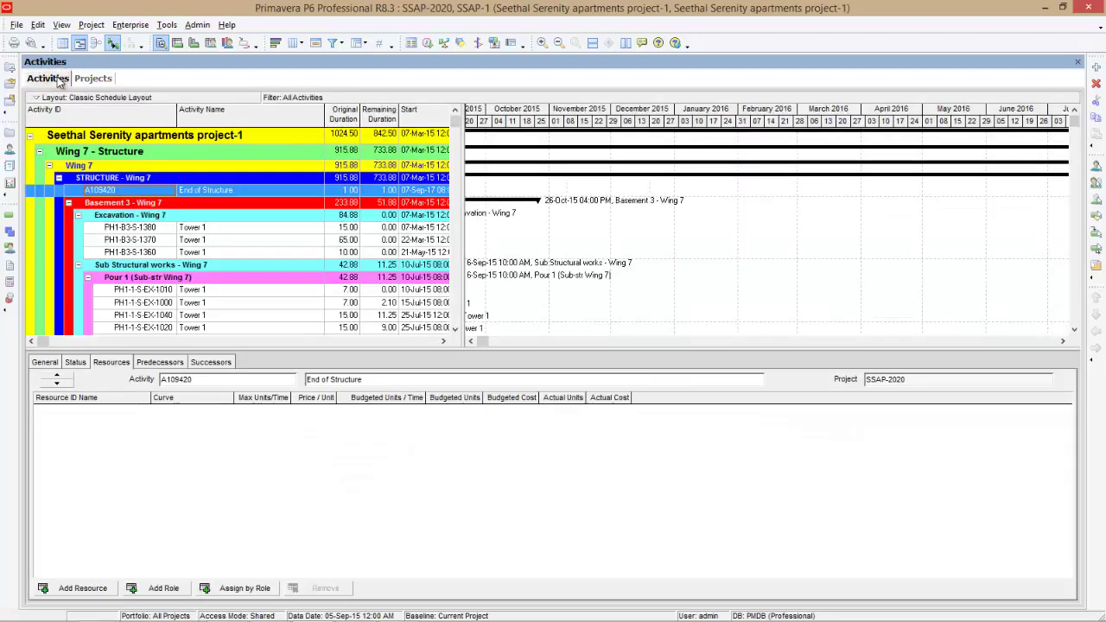
Step: Start a Spreadsheet (XLS) export of the Activities data for project SSAP-2020
{"action": "left_click", "coordinate": [17, 25]}
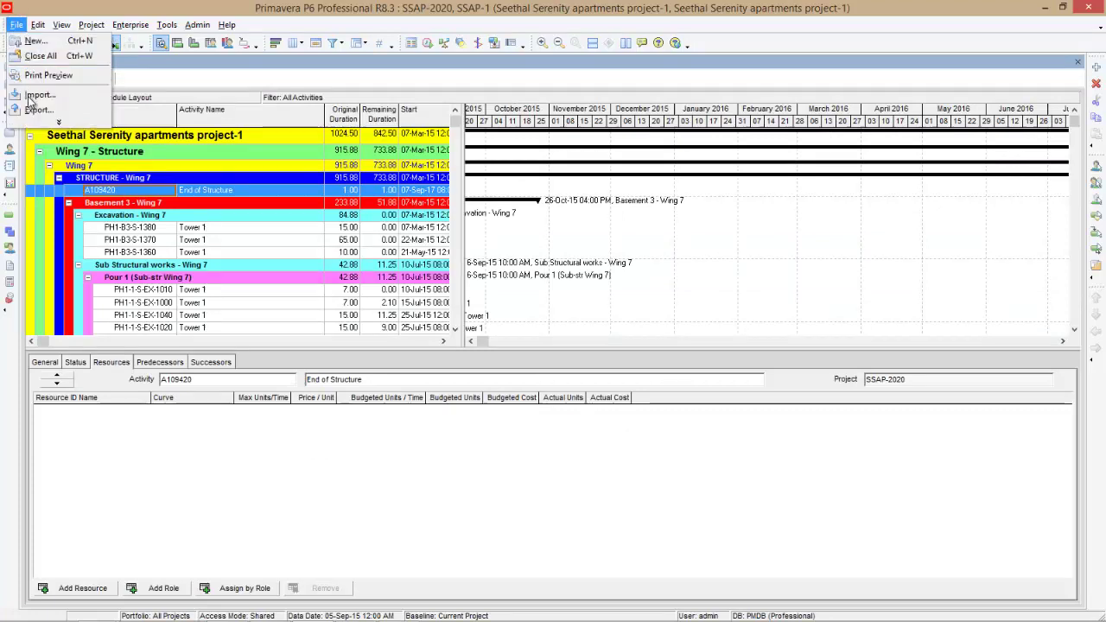
{"action": "left_click", "coordinate": [29, 112]}
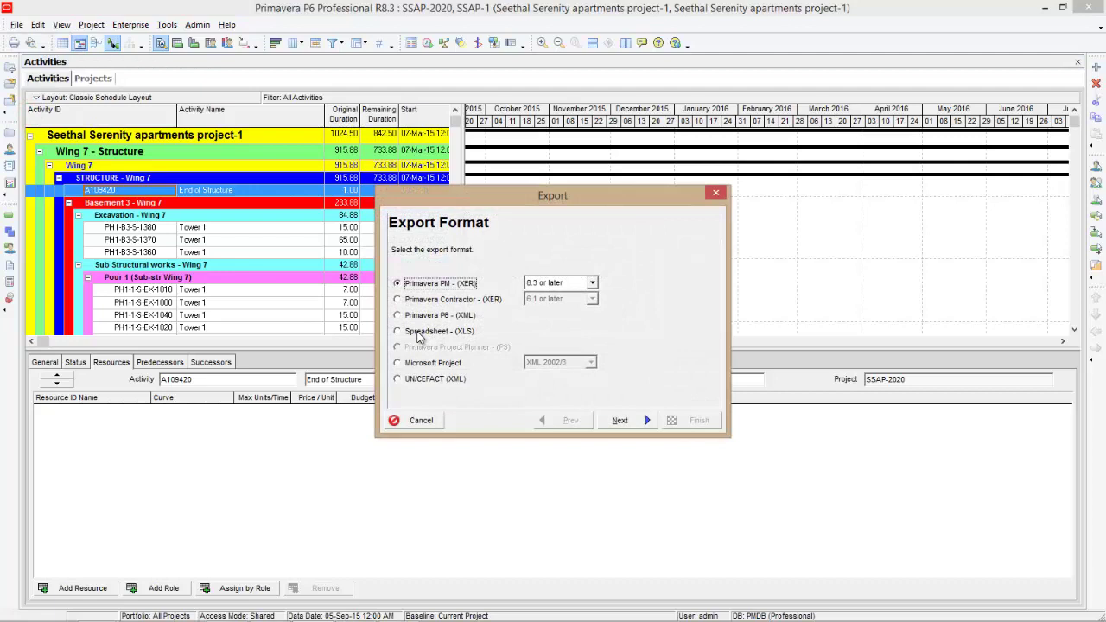
{"action": "left_click", "coordinate": [419, 336]}
{"action": "left_click", "coordinate": [618, 423]}
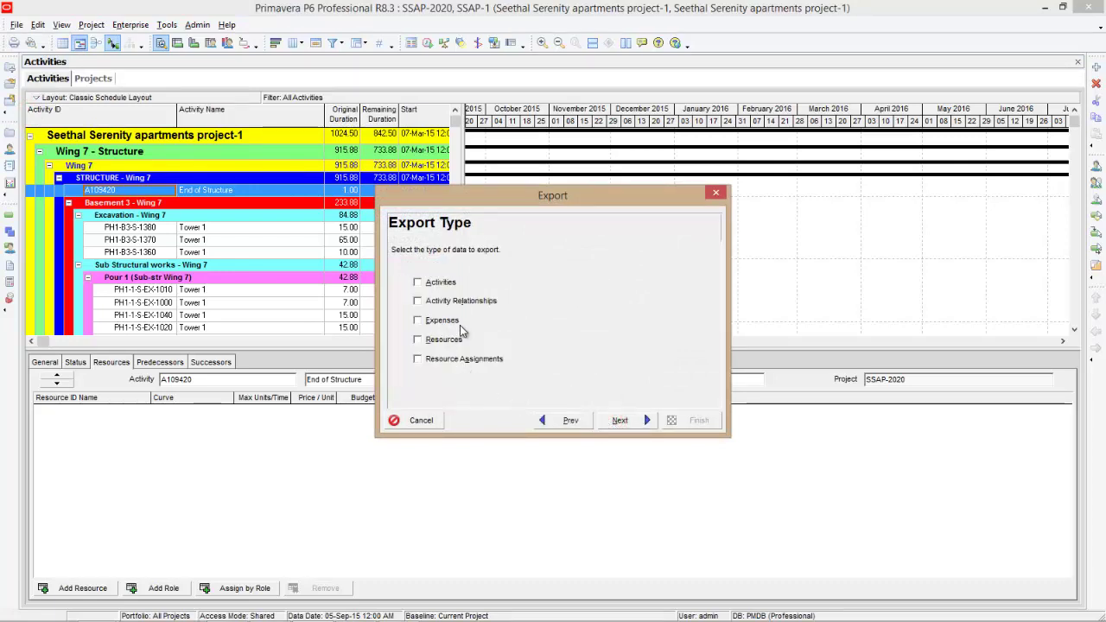
{"action": "left_click", "coordinate": [441, 283]}
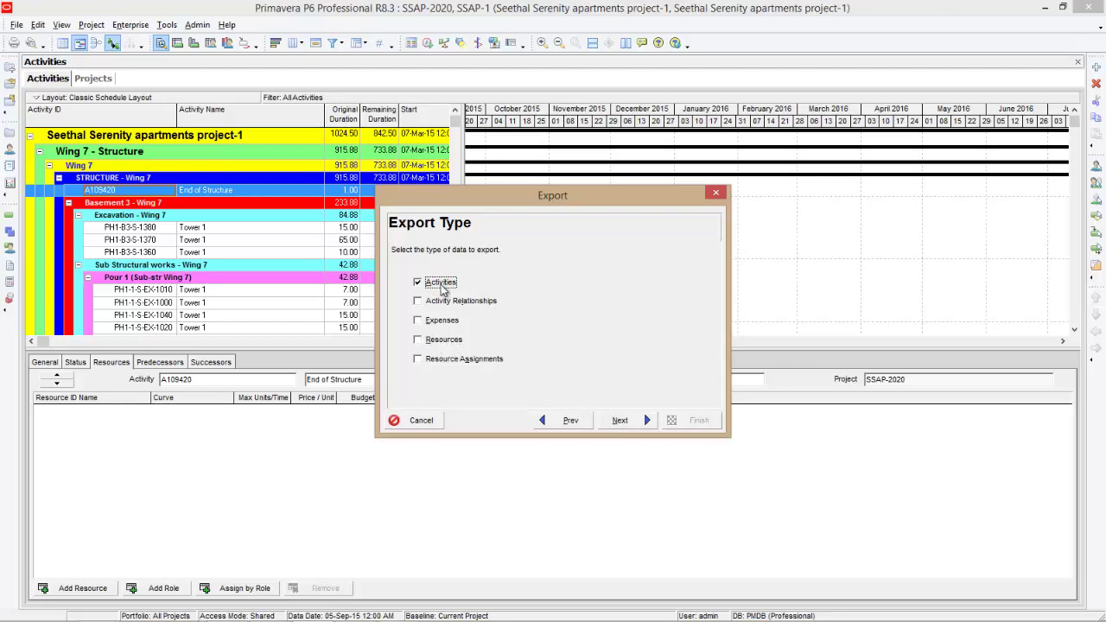
{"action": "left_click", "coordinate": [620, 420]}
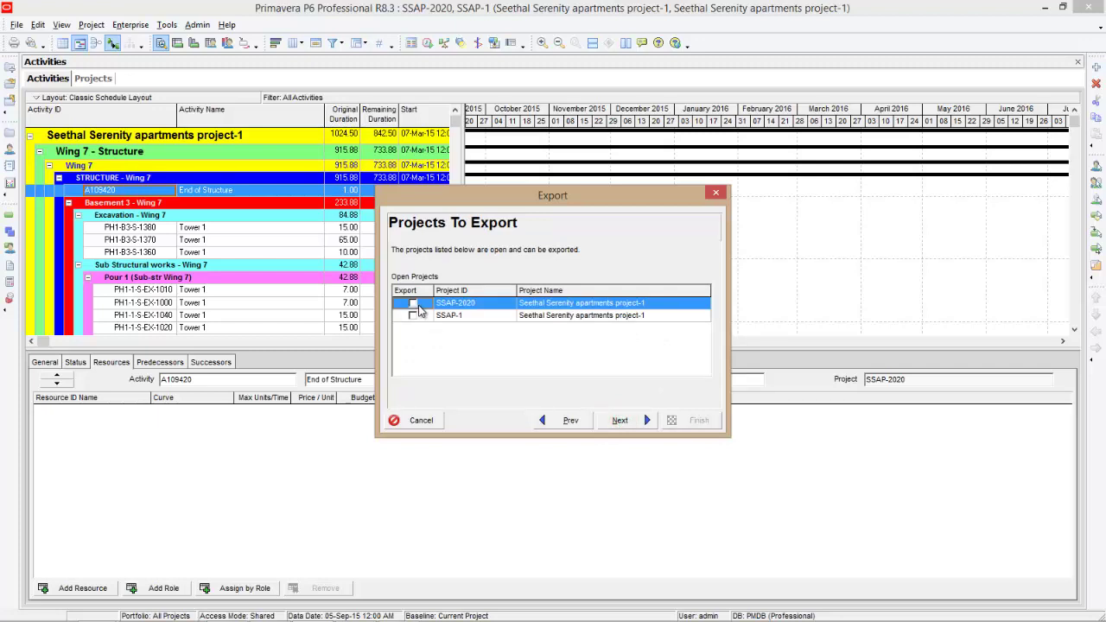
{"action": "left_click", "coordinate": [413, 303]}
{"action": "left_click", "coordinate": [619, 425]}
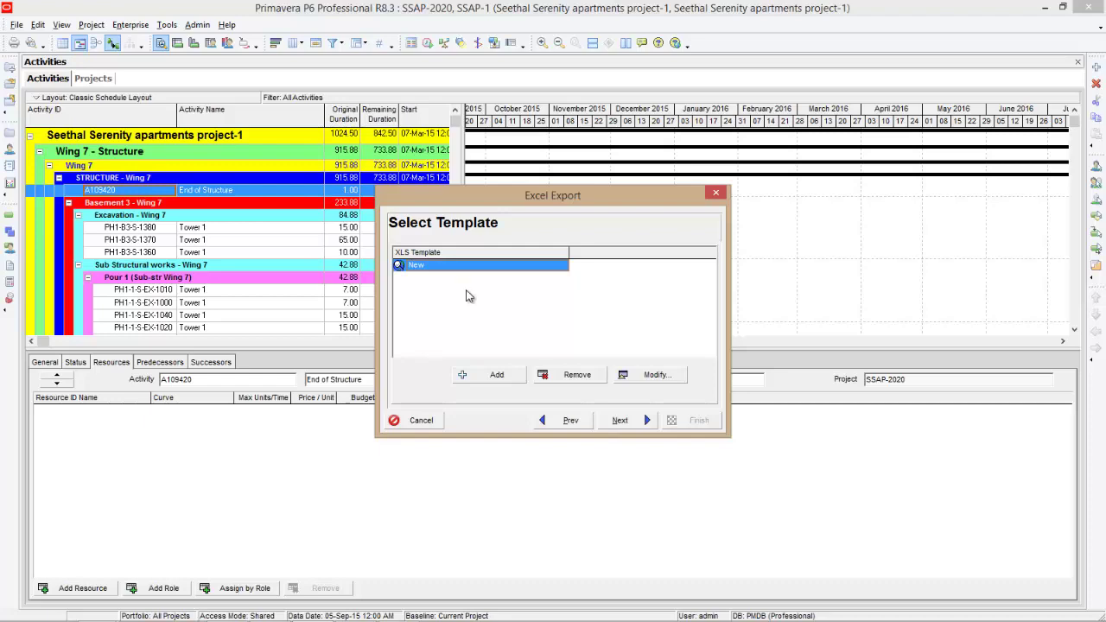
Step: Add an XLS export template named "new template to excell"
{"action": "left_click", "coordinate": [498, 376]}
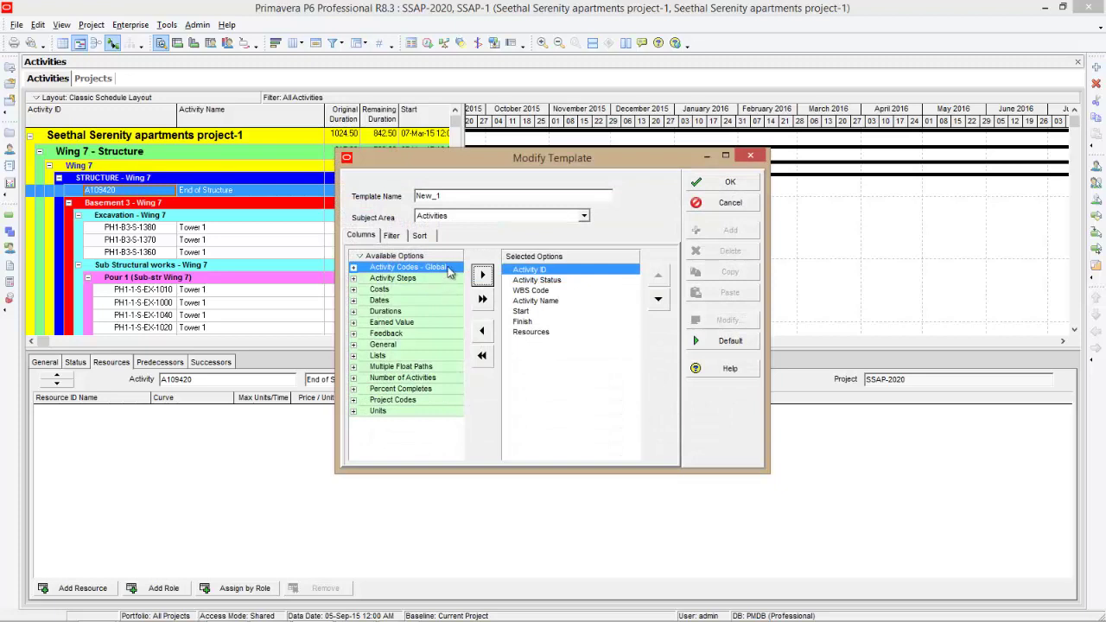
{"action": "double_click", "coordinate": [452, 194]}
{"action": "type", "text": "new template to excel"}
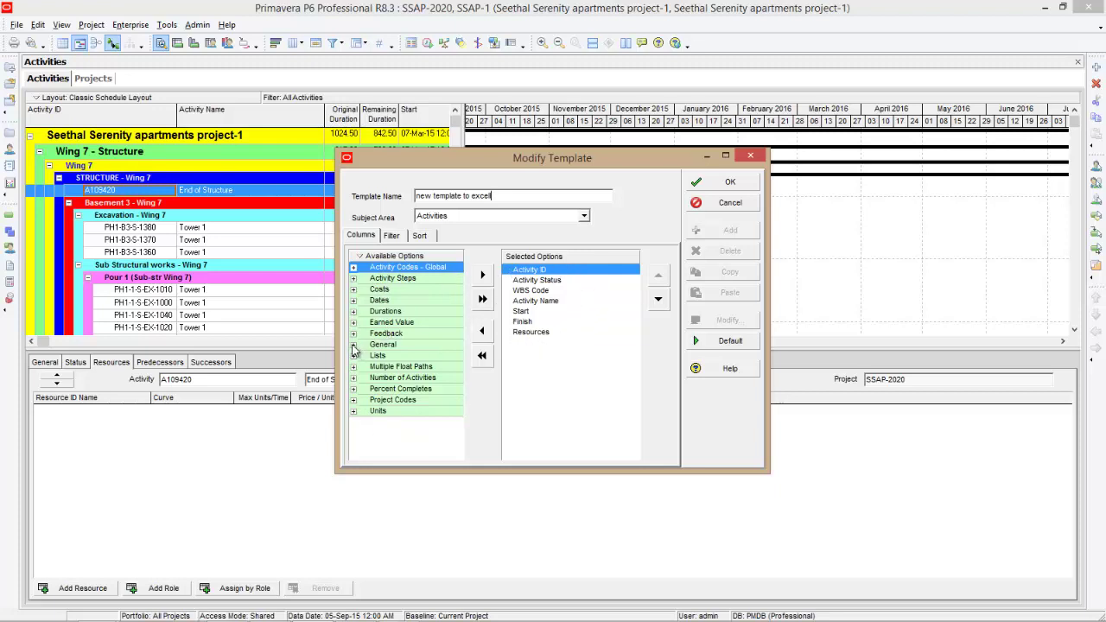
Step: Add Duration % Complete as the last column after Resources in the export template and accept the template
{"action": "left_click", "coordinate": [355, 389]}
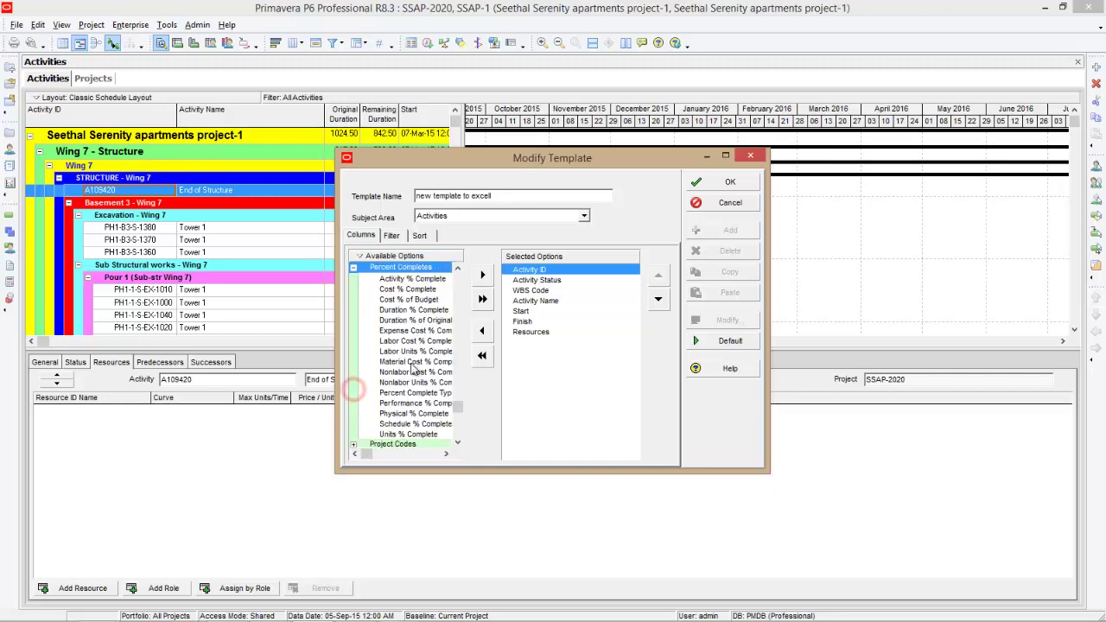
{"action": "left_click", "coordinate": [414, 311]}
{"action": "double_click", "coordinate": [414, 311]}
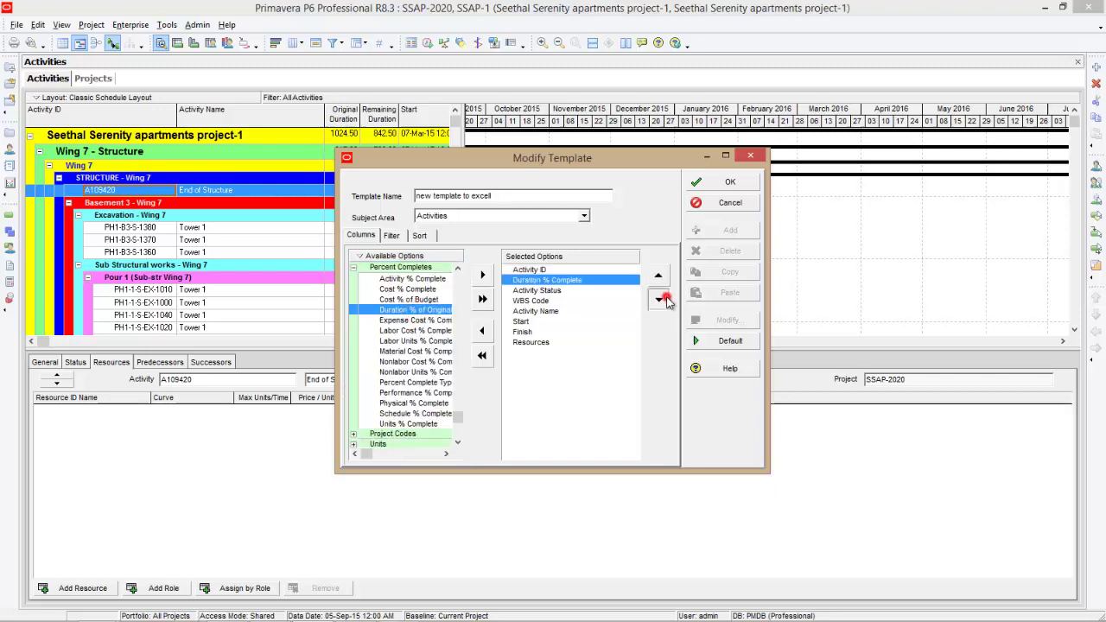
{"action": "left_click", "coordinate": [658, 299]}
{"action": "left_click", "coordinate": [658, 299]}
{"action": "left_click", "coordinate": [659, 298]}
{"action": "left_click", "coordinate": [658, 299]}
{"action": "left_click", "coordinate": [658, 298]}
{"action": "left_click", "coordinate": [663, 299]}
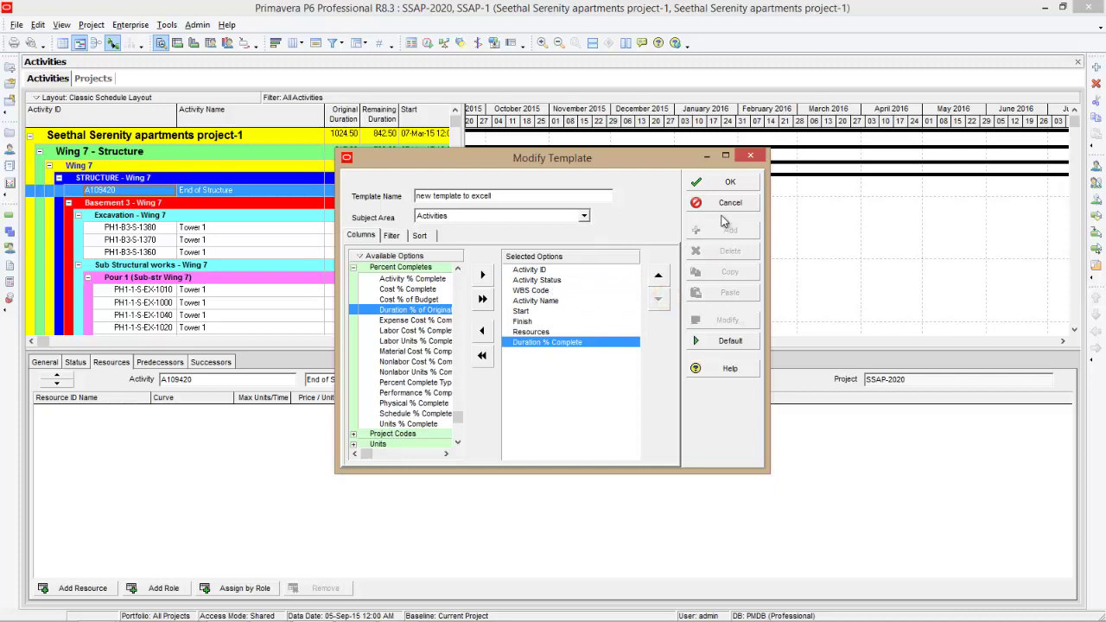
{"action": "left_click", "coordinate": [728, 183]}
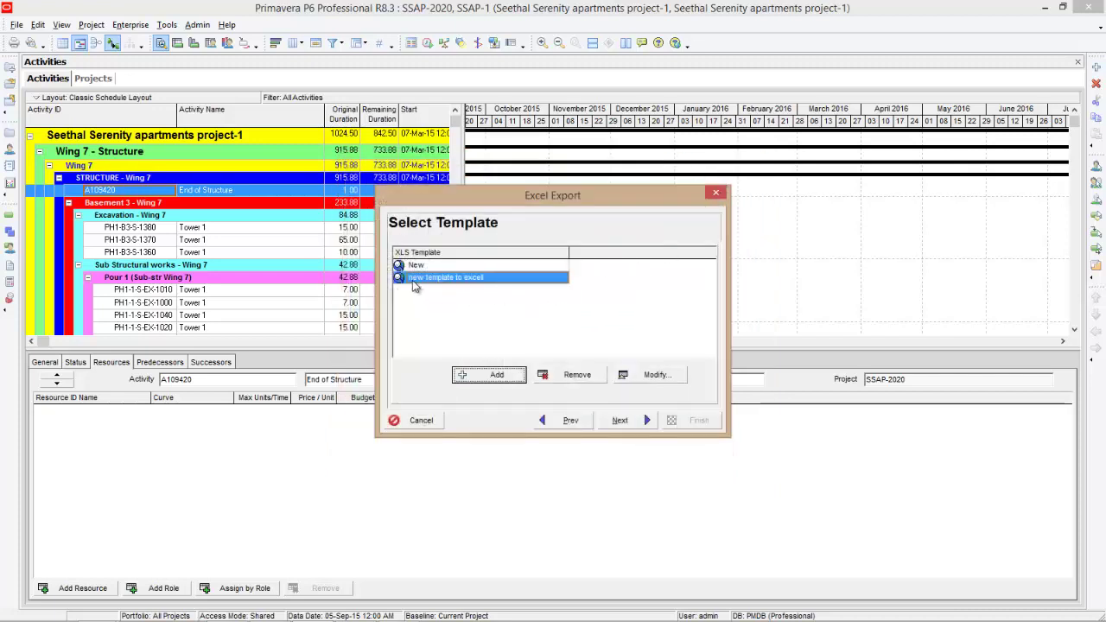
Step: Export the activities with the new template to SSAP-2020-Activities.xls in Documents and close the export result
{"action": "left_click", "coordinate": [625, 421]}
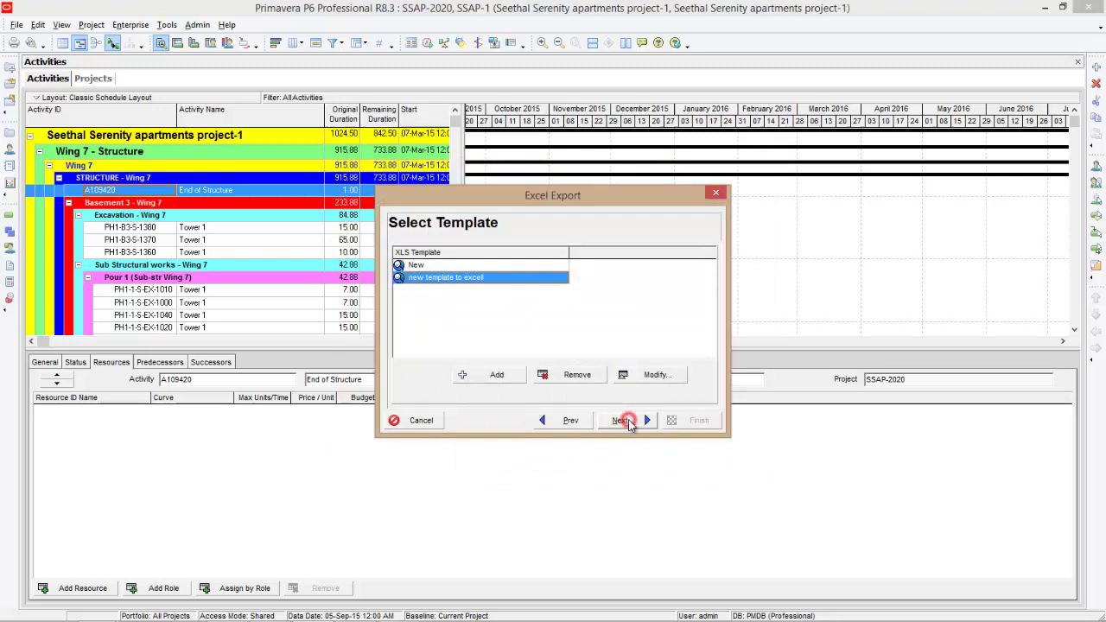
{"action": "left_click", "coordinate": [546, 292]}
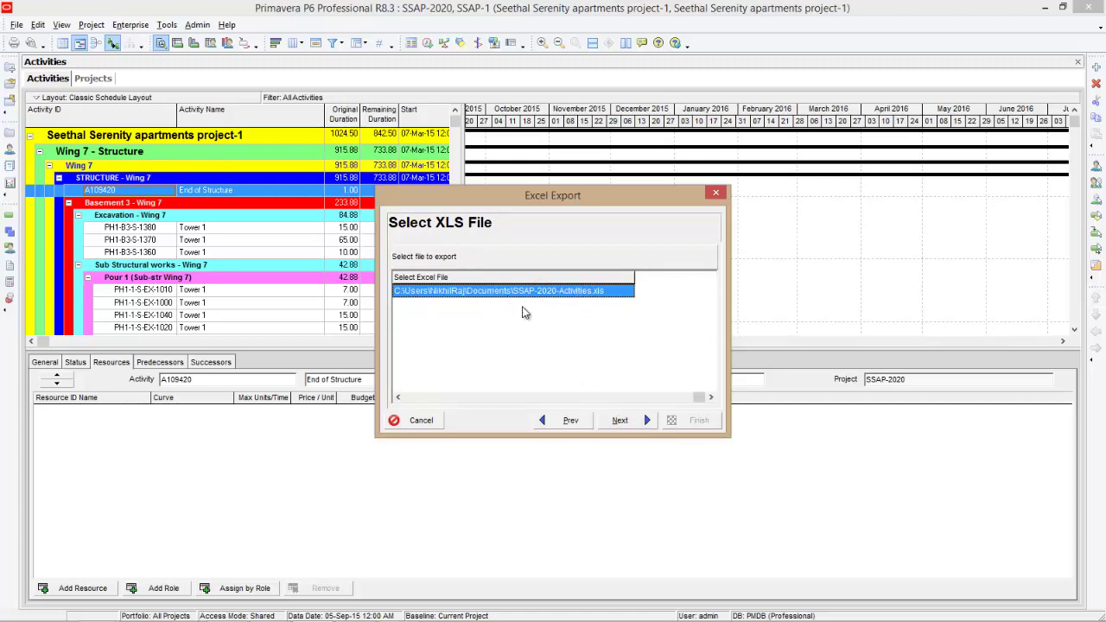
{"action": "left_click", "coordinate": [620, 420]}
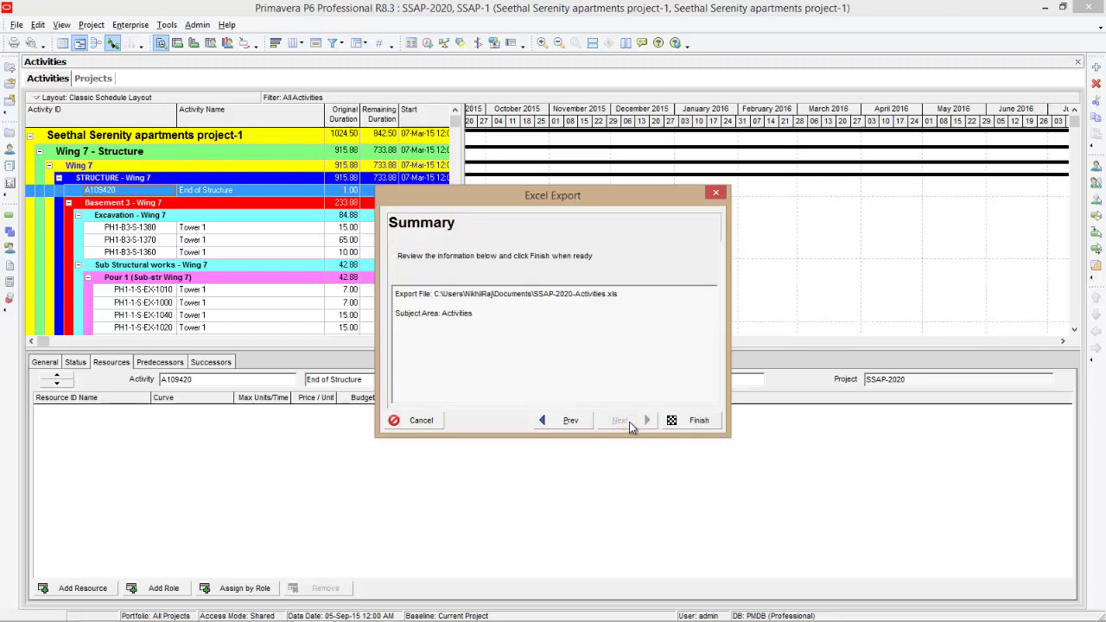
{"action": "left_click", "coordinate": [687, 427]}
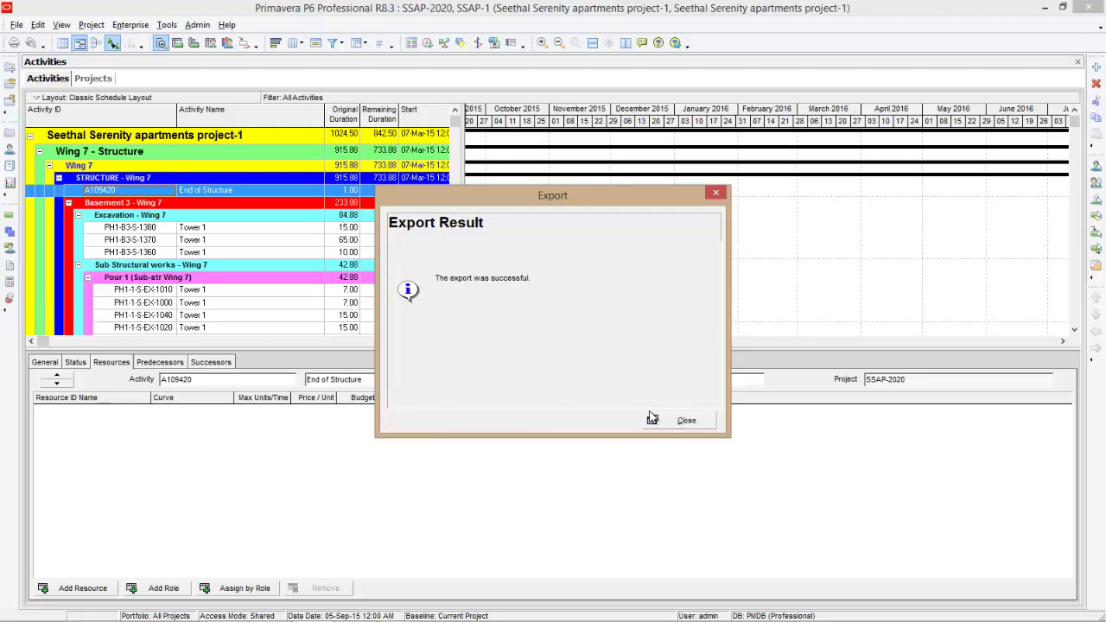
{"action": "left_click", "coordinate": [686, 420]}
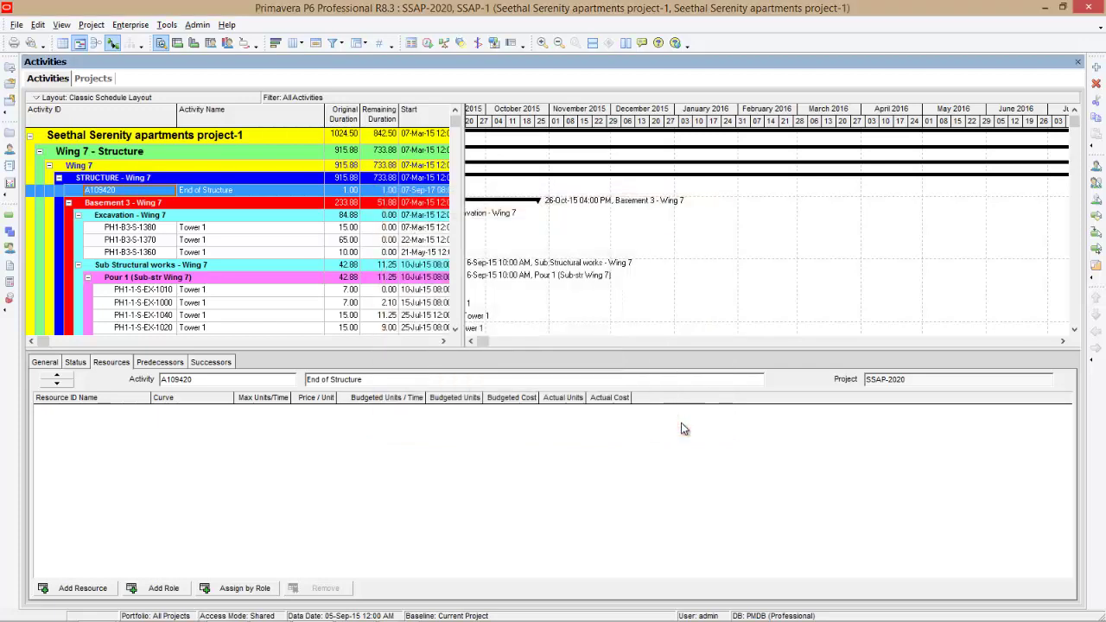
Step: Switch to File Explorer, open SSAP-2020-Activities from Documents in Excel and dismiss the Office activation wizard
{"action": "key", "text": "super+e"}
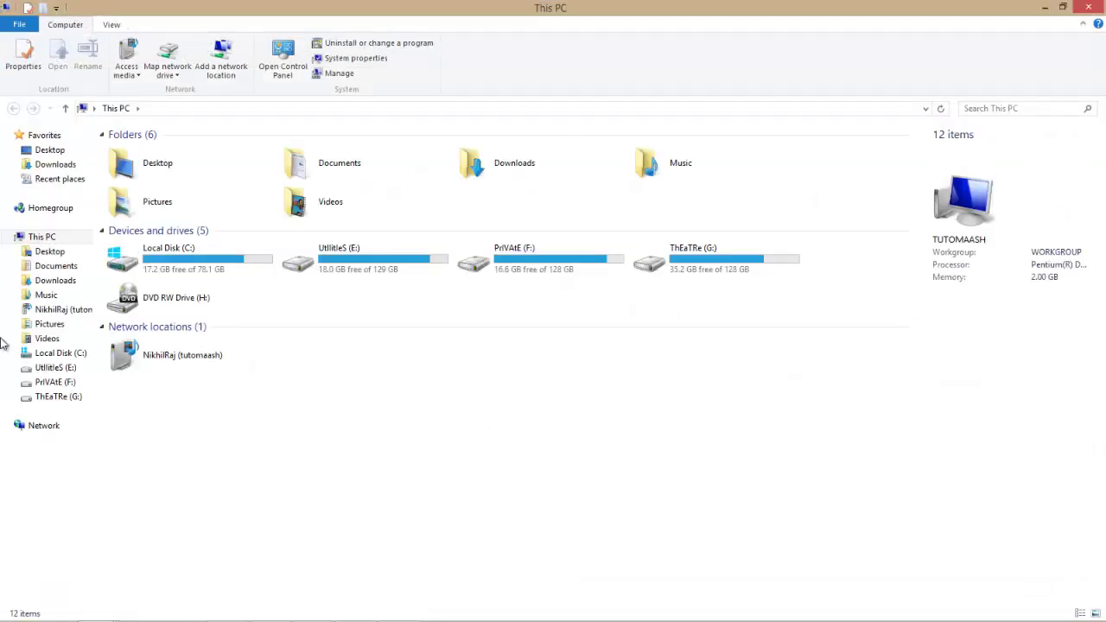
{"action": "left_click", "coordinate": [46, 270]}
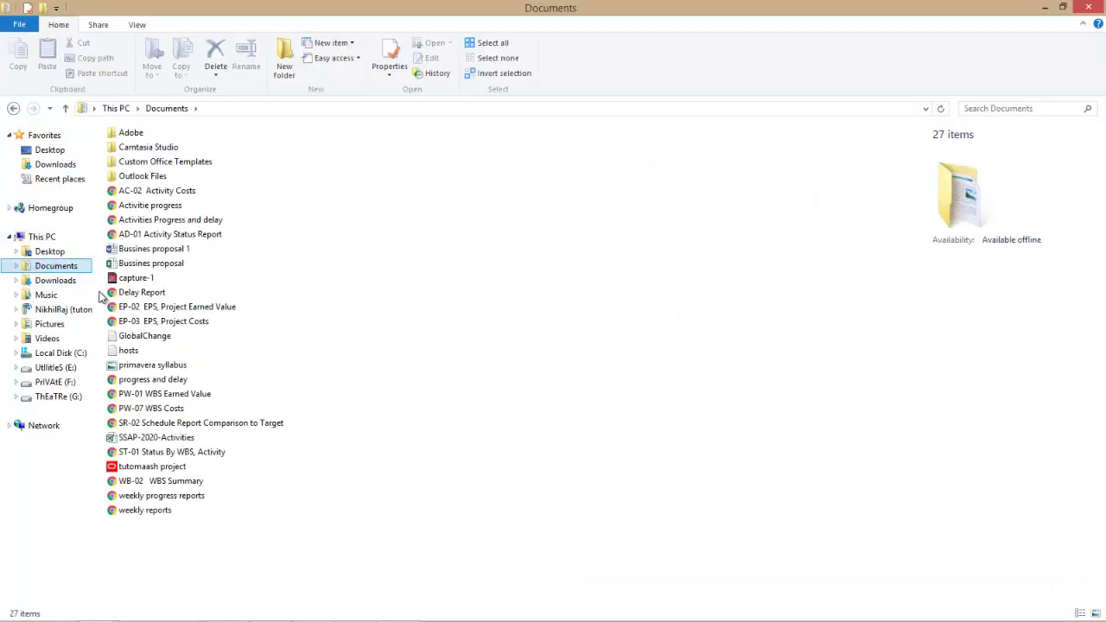
{"action": "left_click", "coordinate": [151, 438]}
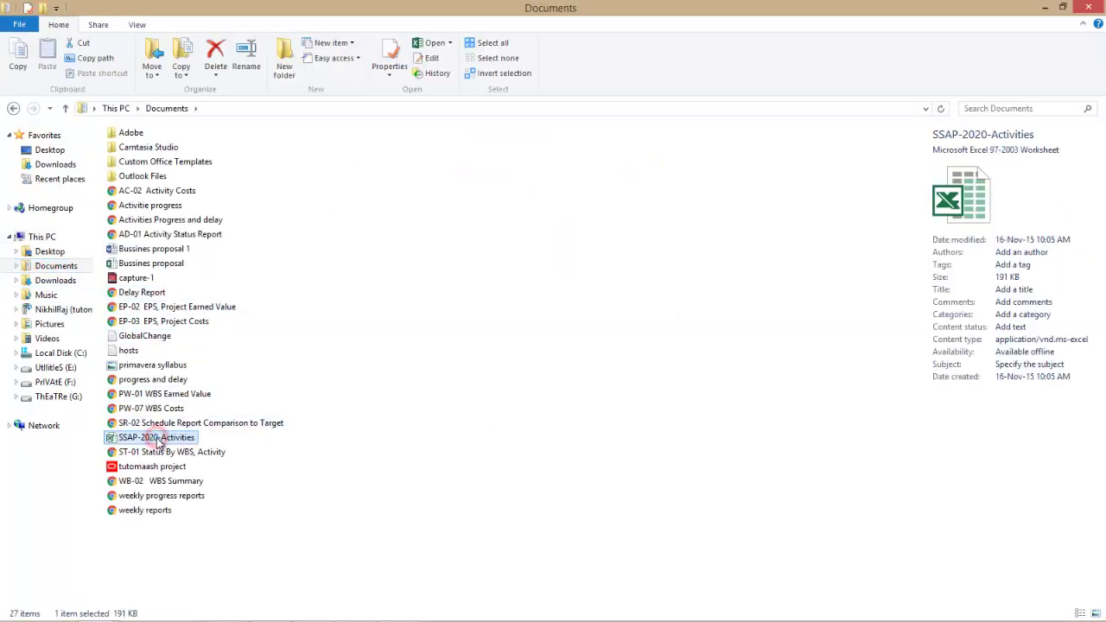
{"action": "double_click", "coordinate": [174, 440]}
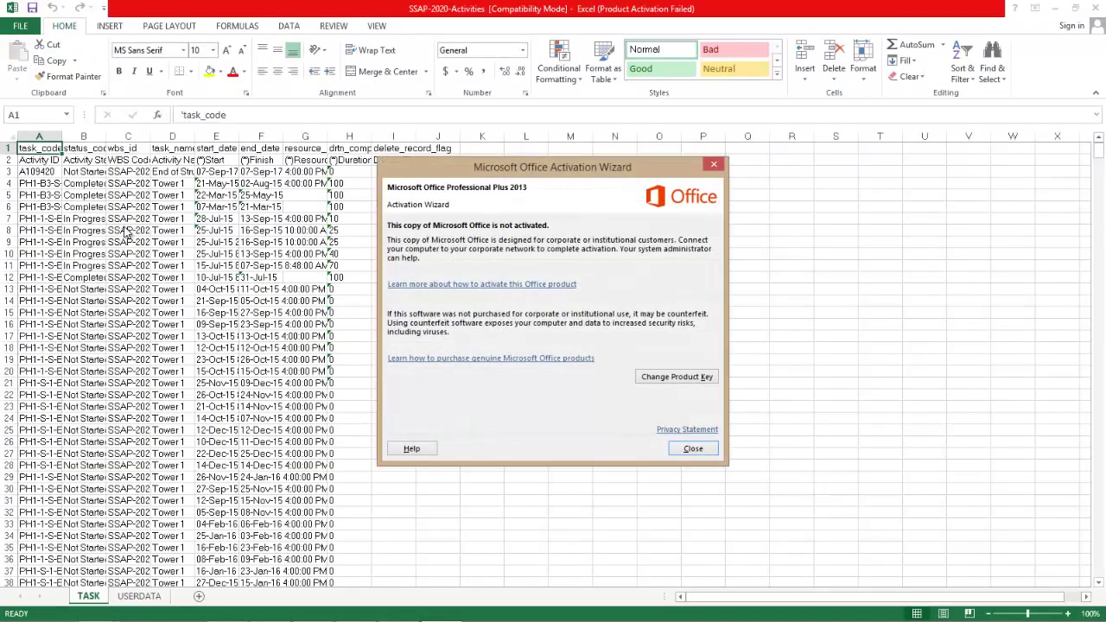
{"action": "left_click", "coordinate": [691, 447]}
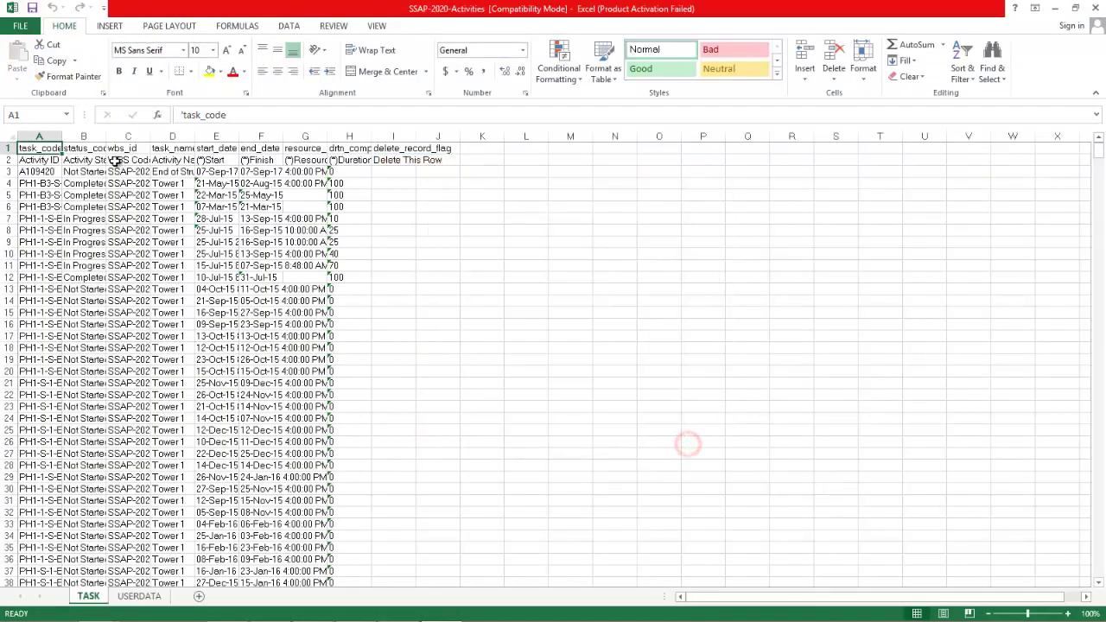
Step: Fit columns A to G of the TASK sheet to their contents and check the USERDATA sheet
{"action": "double_click", "coordinate": [62, 137]}
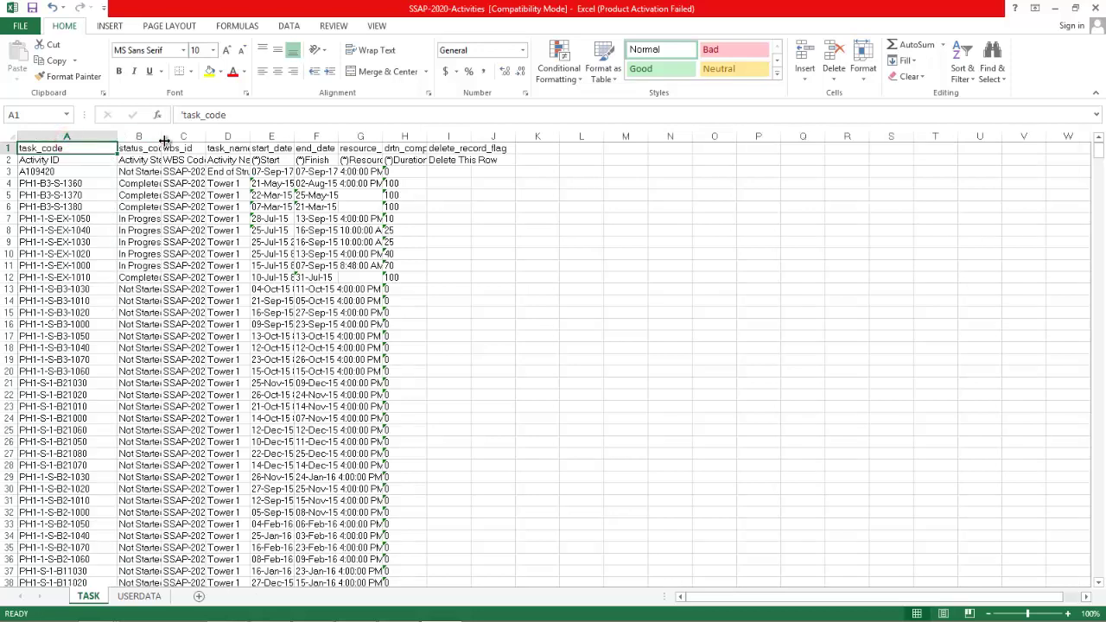
{"action": "double_click", "coordinate": [164, 140]}
{"action": "double_click", "coordinate": [223, 136]}
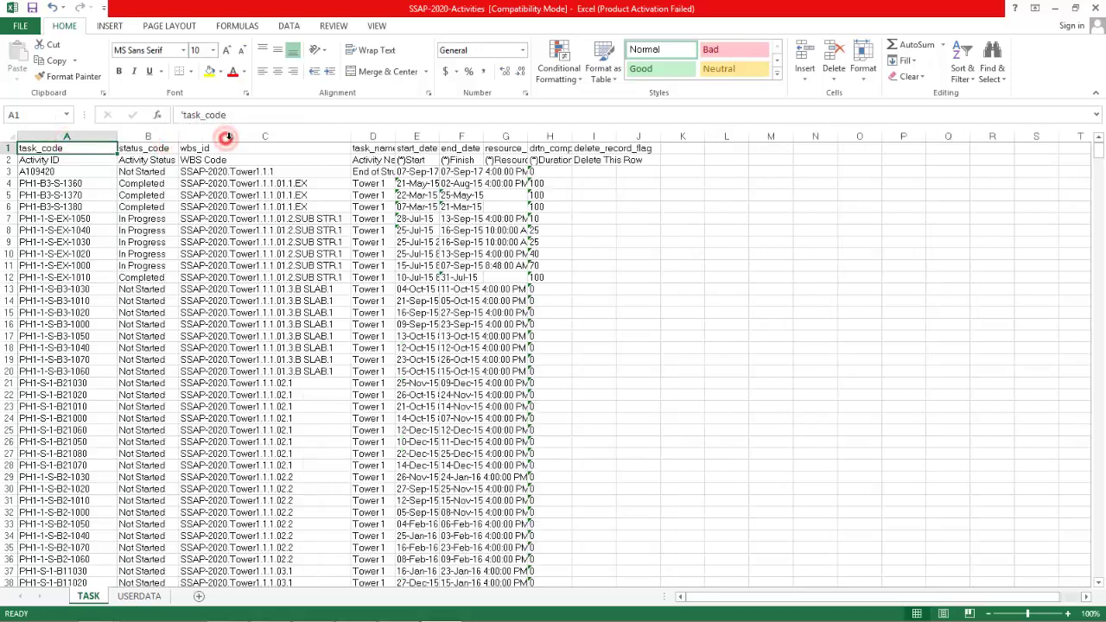
{"action": "double_click", "coordinate": [396, 136]}
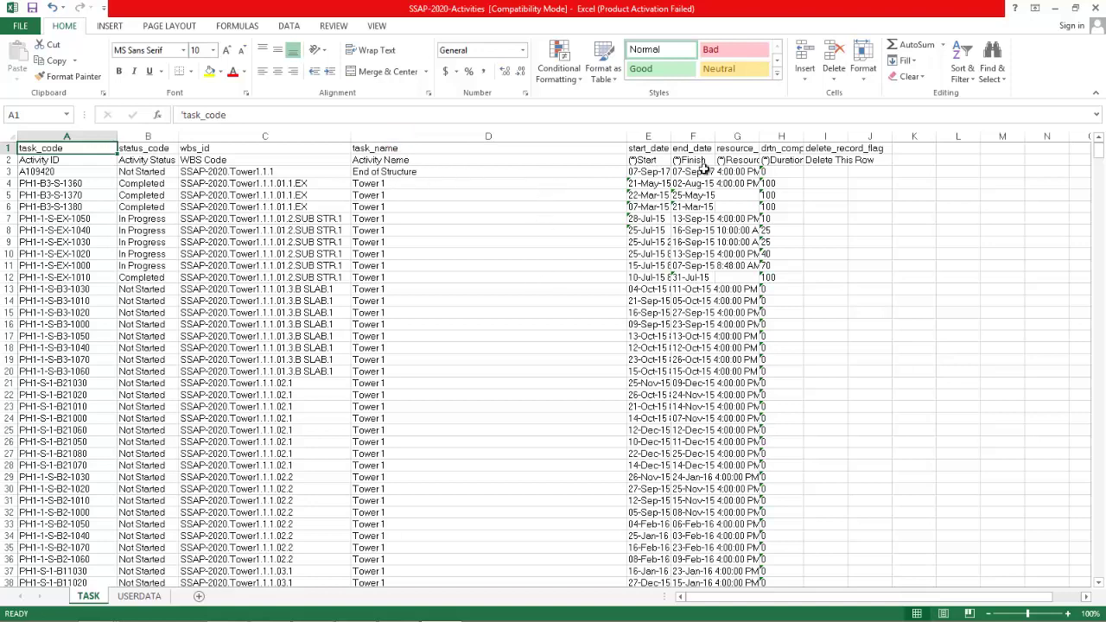
{"action": "double_click", "coordinate": [671, 136]}
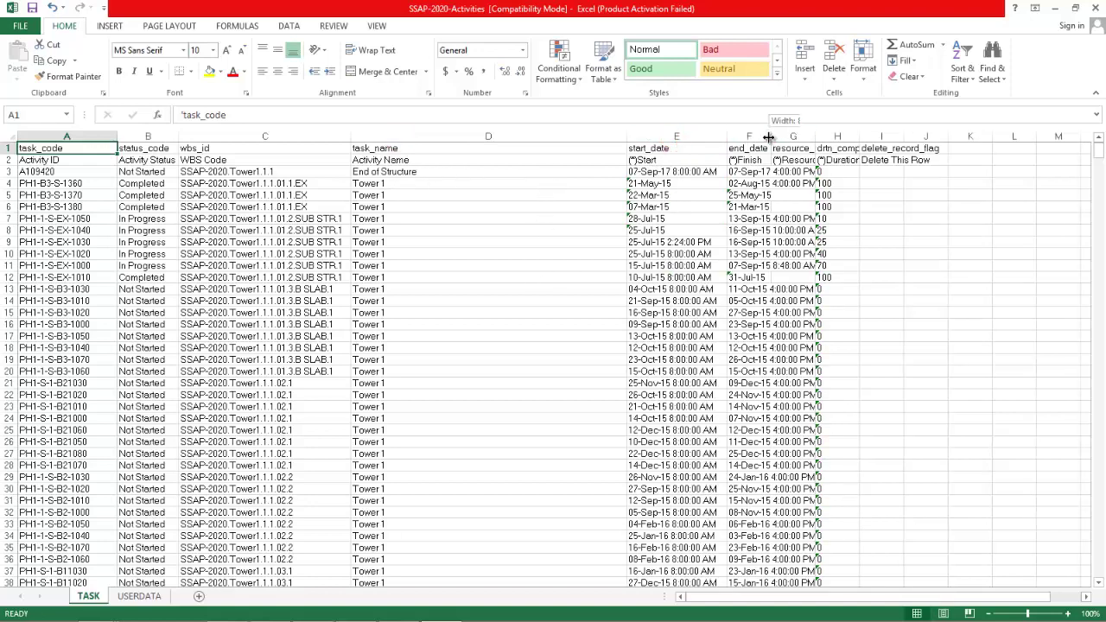
{"action": "double_click", "coordinate": [768, 137]}
{"action": "double_click", "coordinate": [871, 136]}
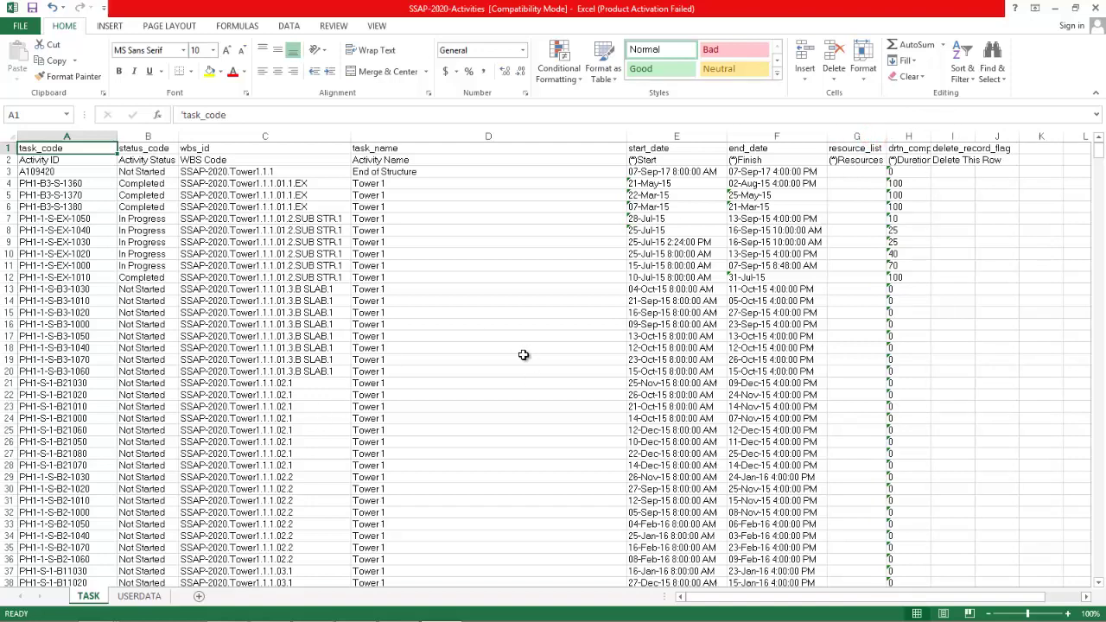
{"action": "left_click", "coordinate": [138, 596]}
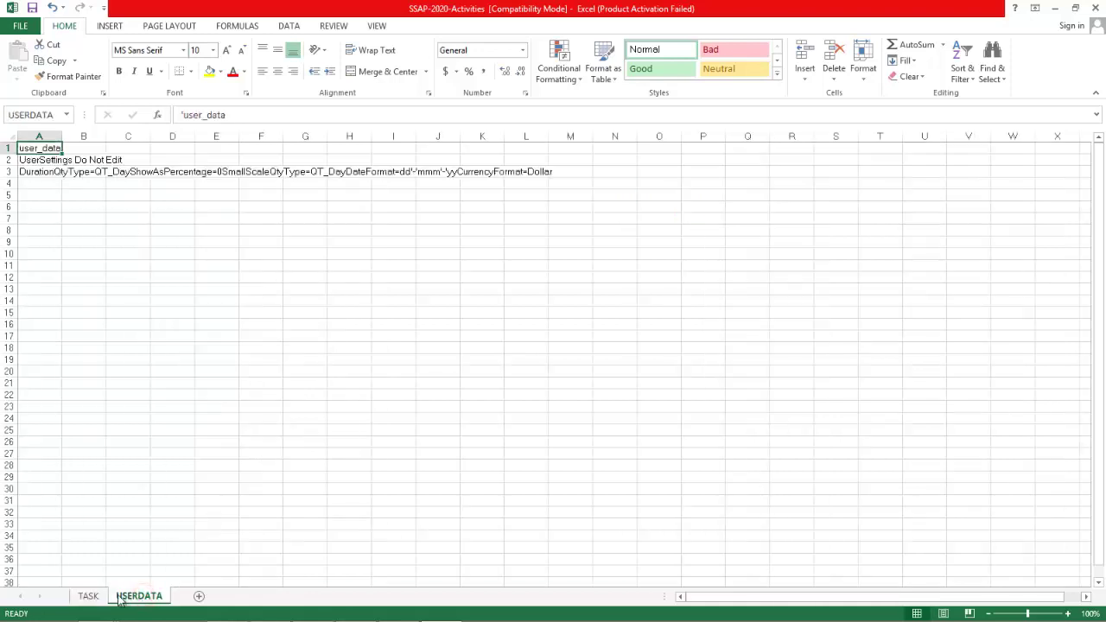
{"action": "left_click", "coordinate": [83, 594]}
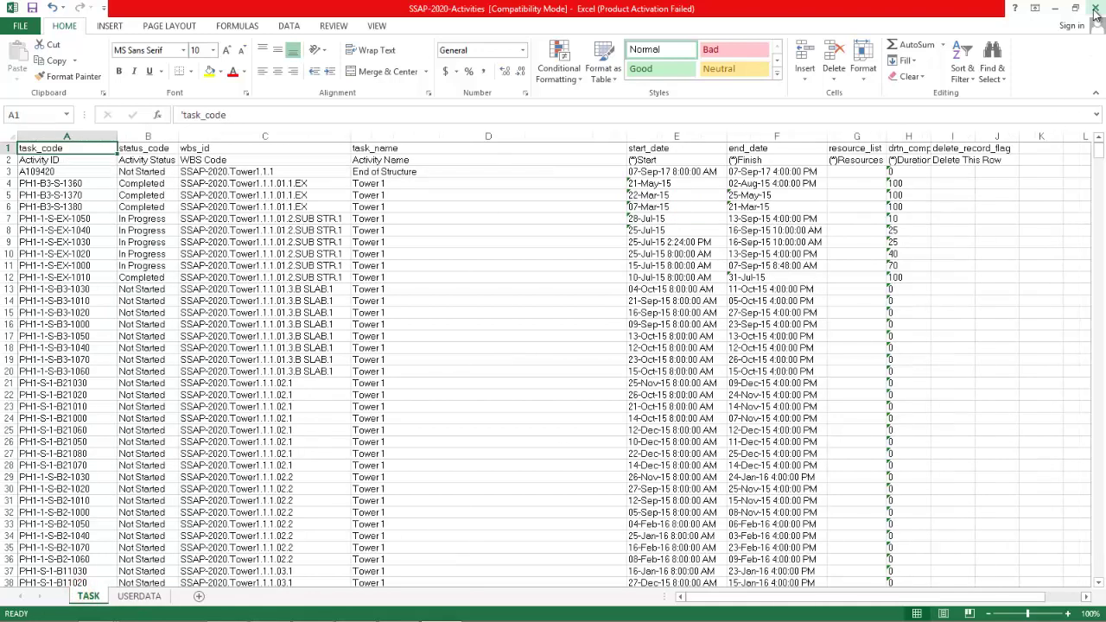
Step: Close the SSAP-2020-Activities workbook without saving the changes and switch back to Primavera P6
{"action": "left_click", "coordinate": [1096, 12]}
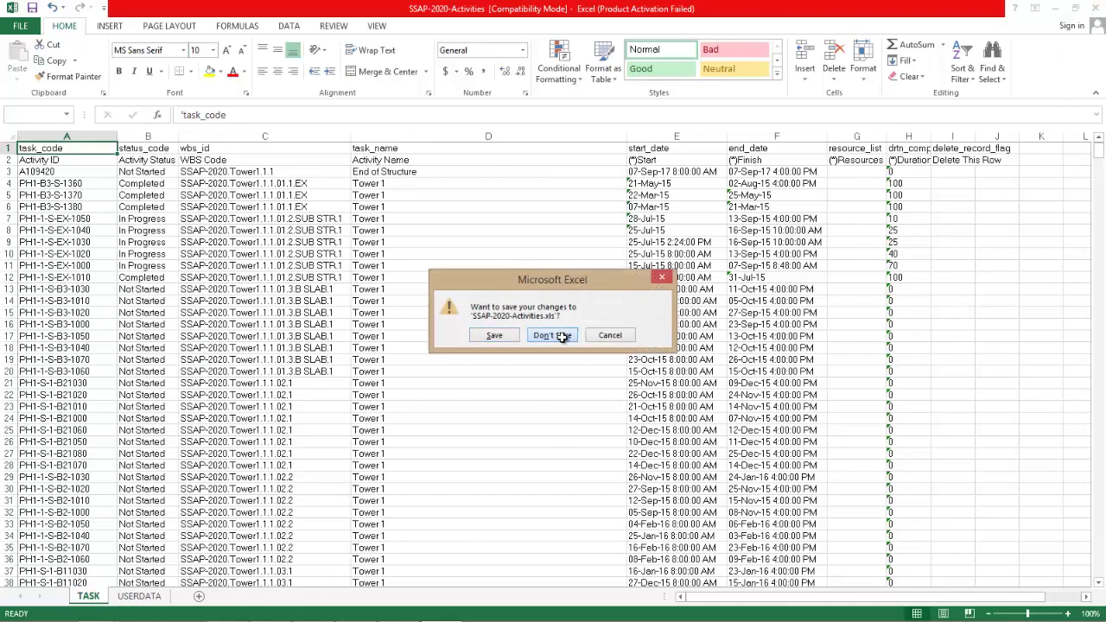
{"action": "left_click", "coordinate": [563, 336]}
{"action": "left_click", "coordinate": [312, 608]}
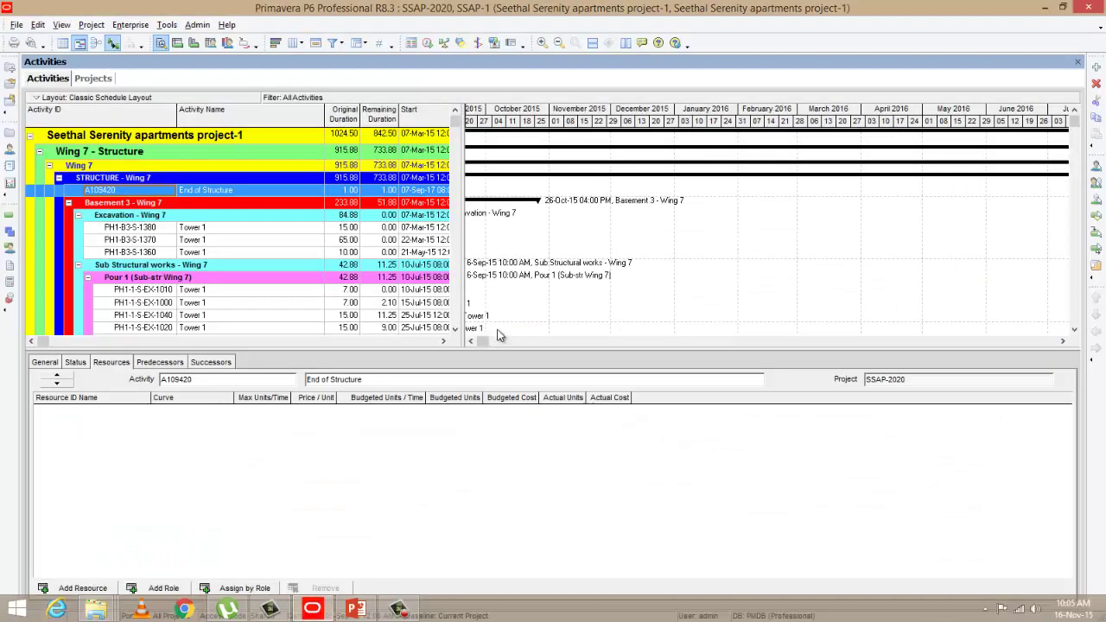